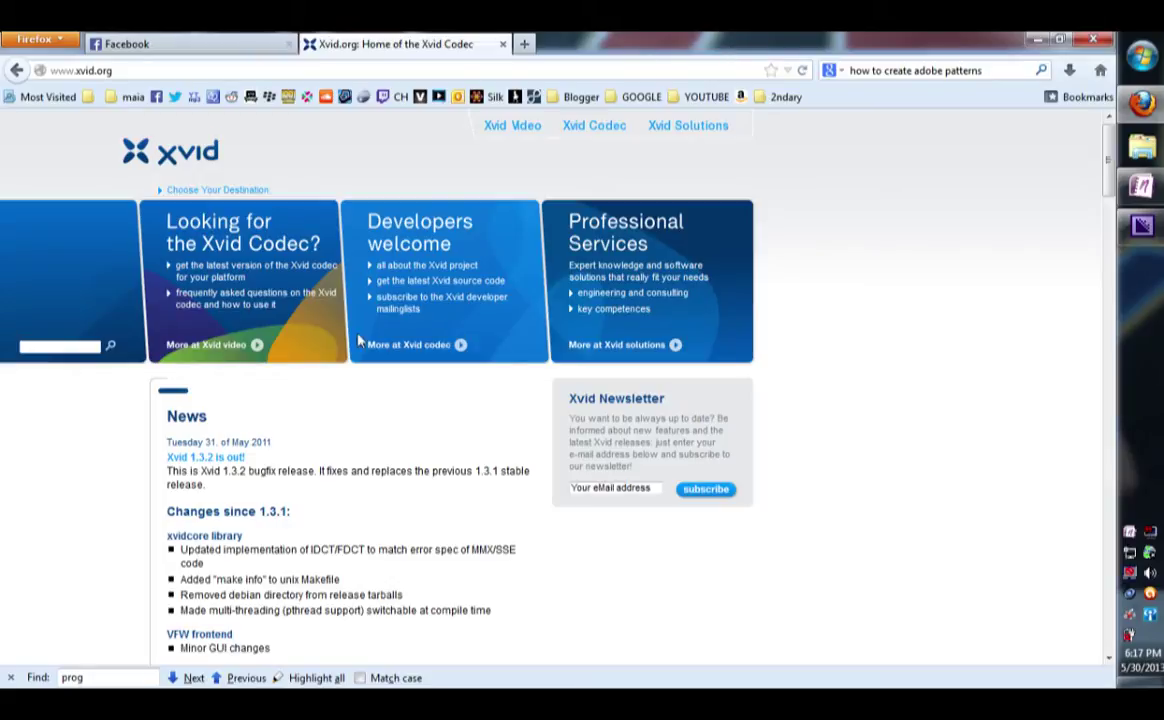
pyautogui.scroll(-5, 325, 379)
pyautogui.scroll(4, 338, 390)
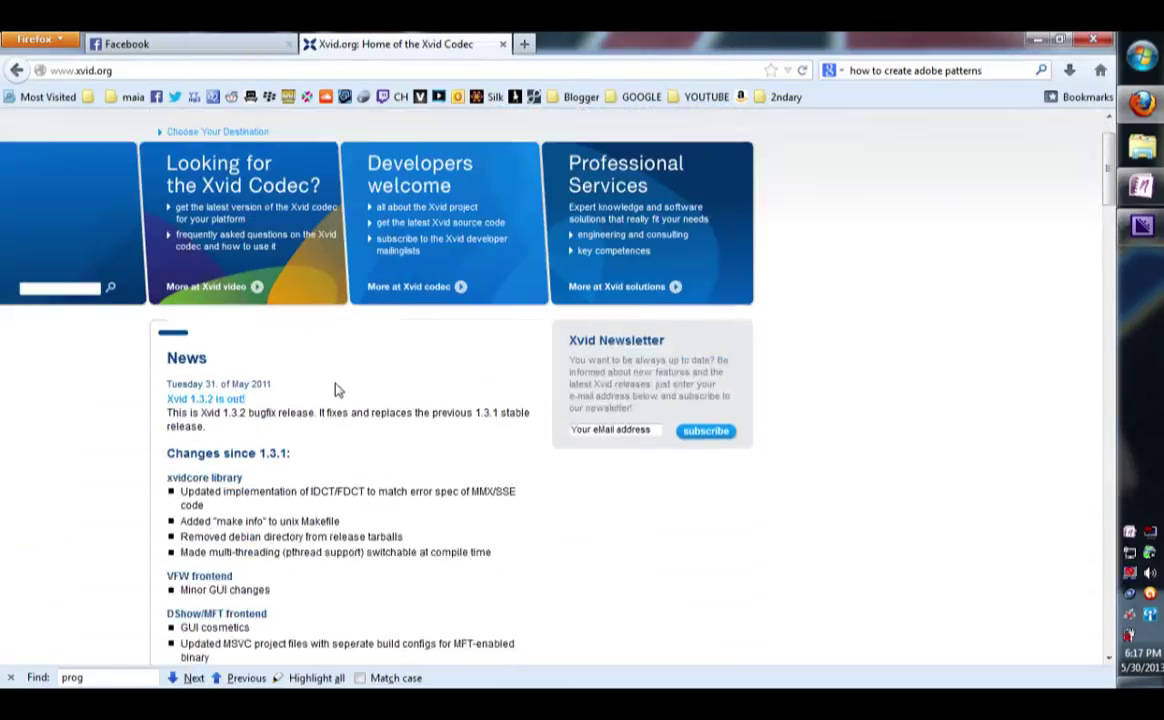
pyautogui.scroll(1, 338, 390)
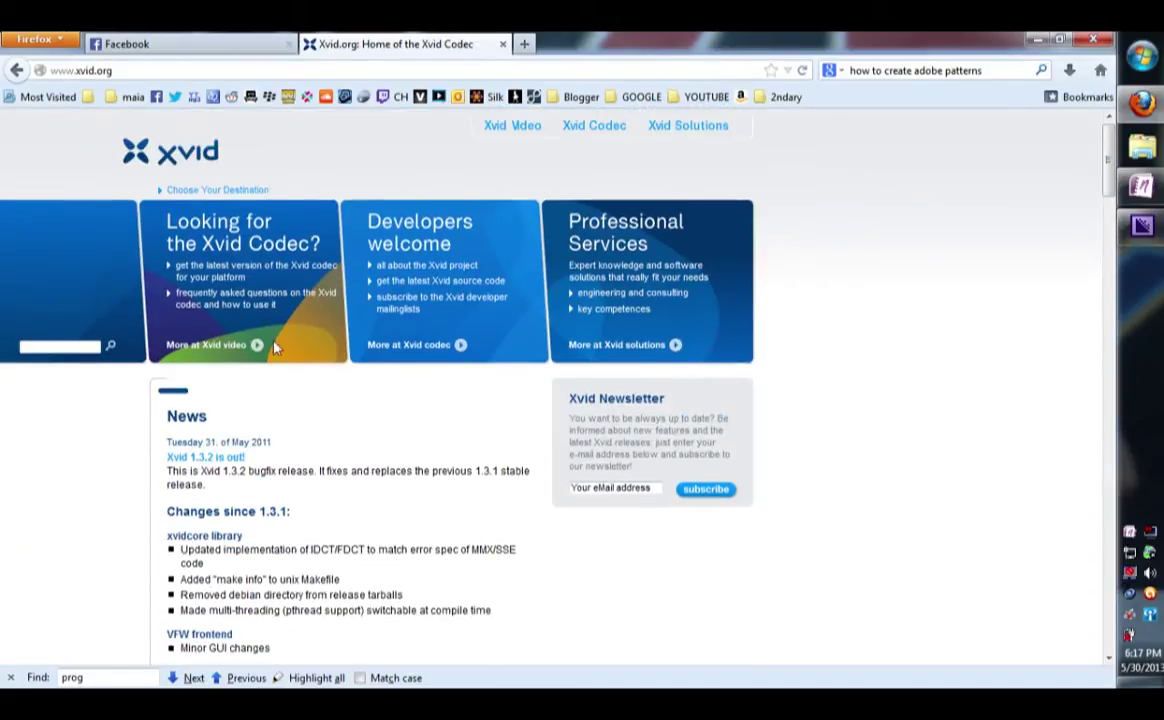
pyautogui.click(1158, 62)
pyautogui.write('x')
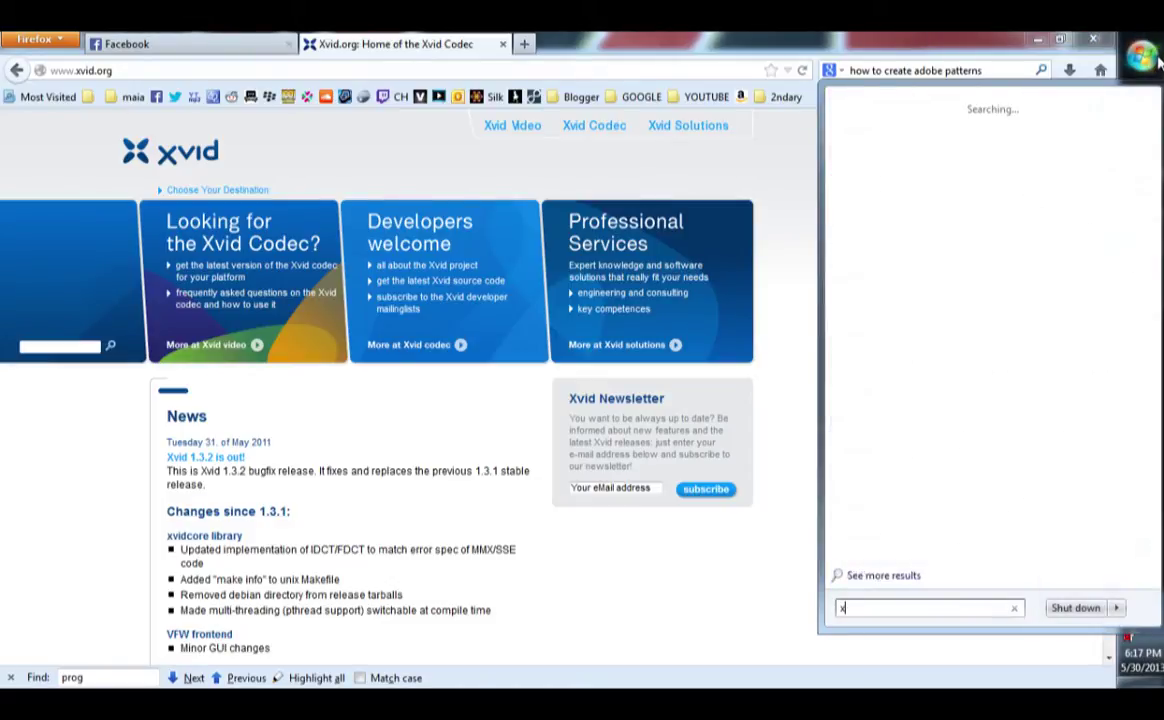
pyautogui.write('vid')
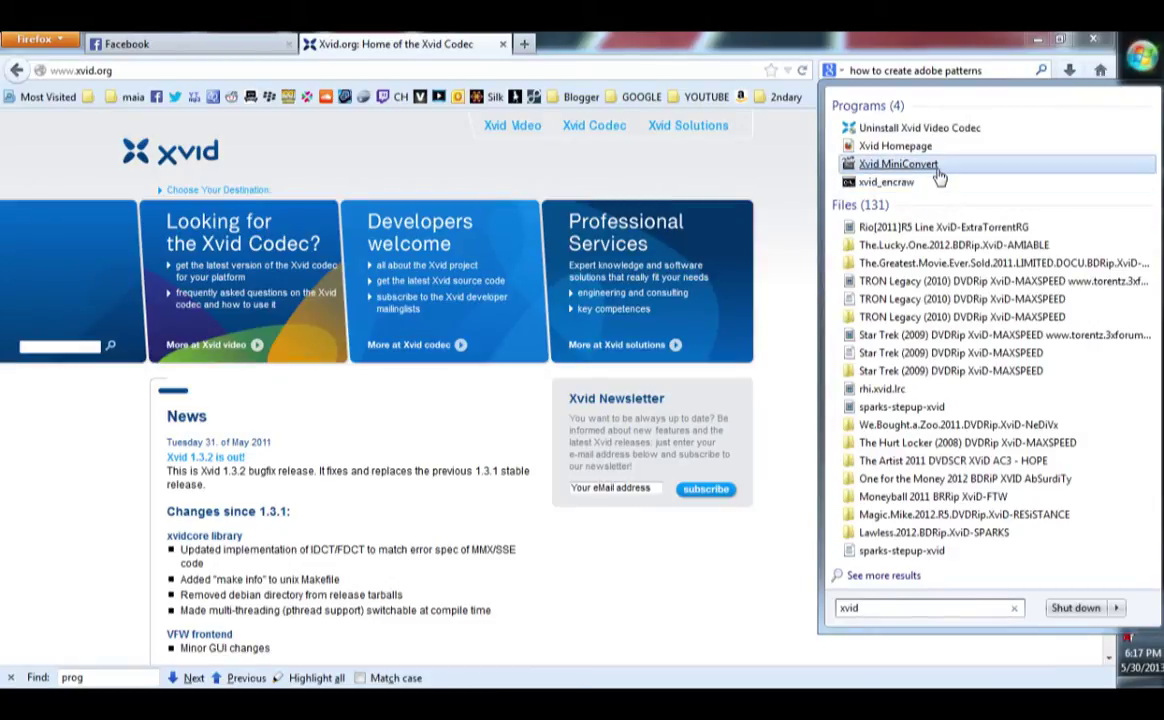
pyautogui.click(930, 165)
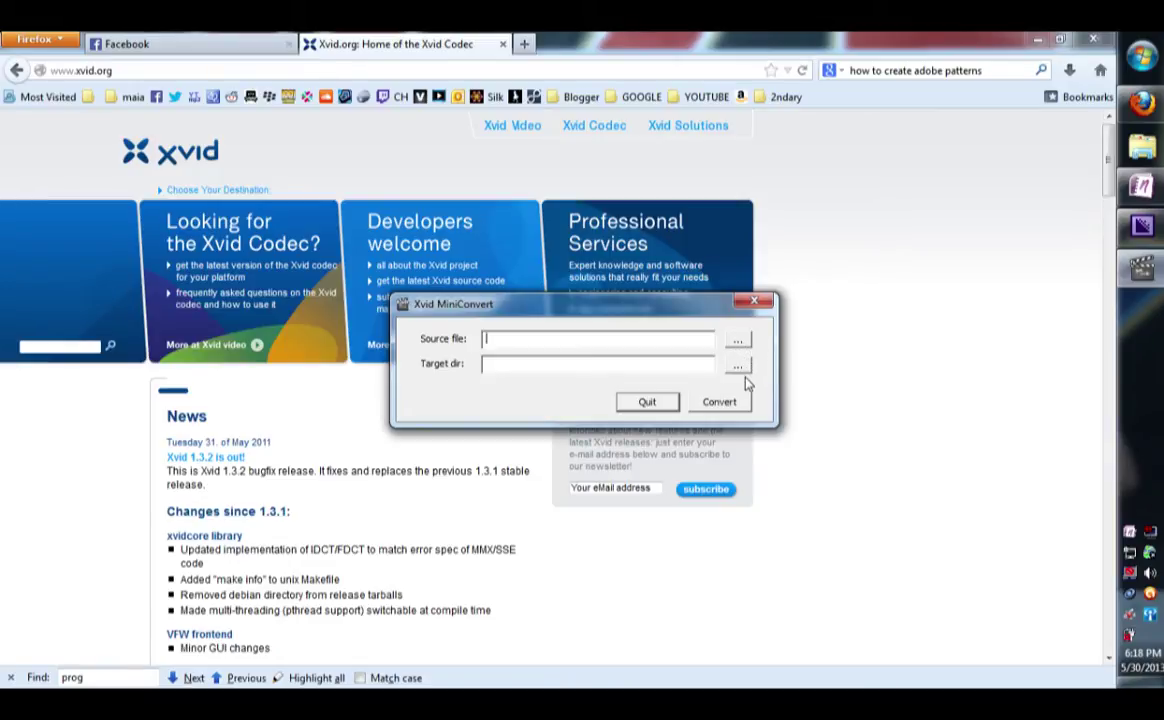
pyautogui.click(761, 306)
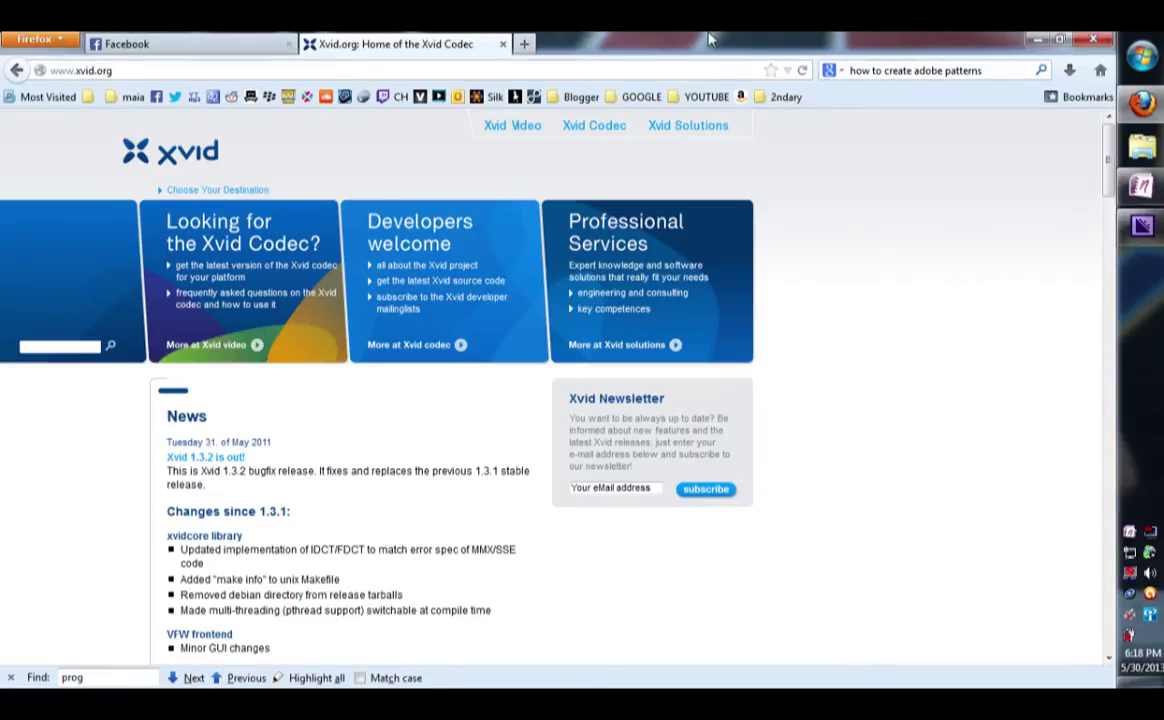
# Step: Search the installed programs for "xvid" and launch Xvid MiniConvert
pyautogui.moveTo(1143, 228)
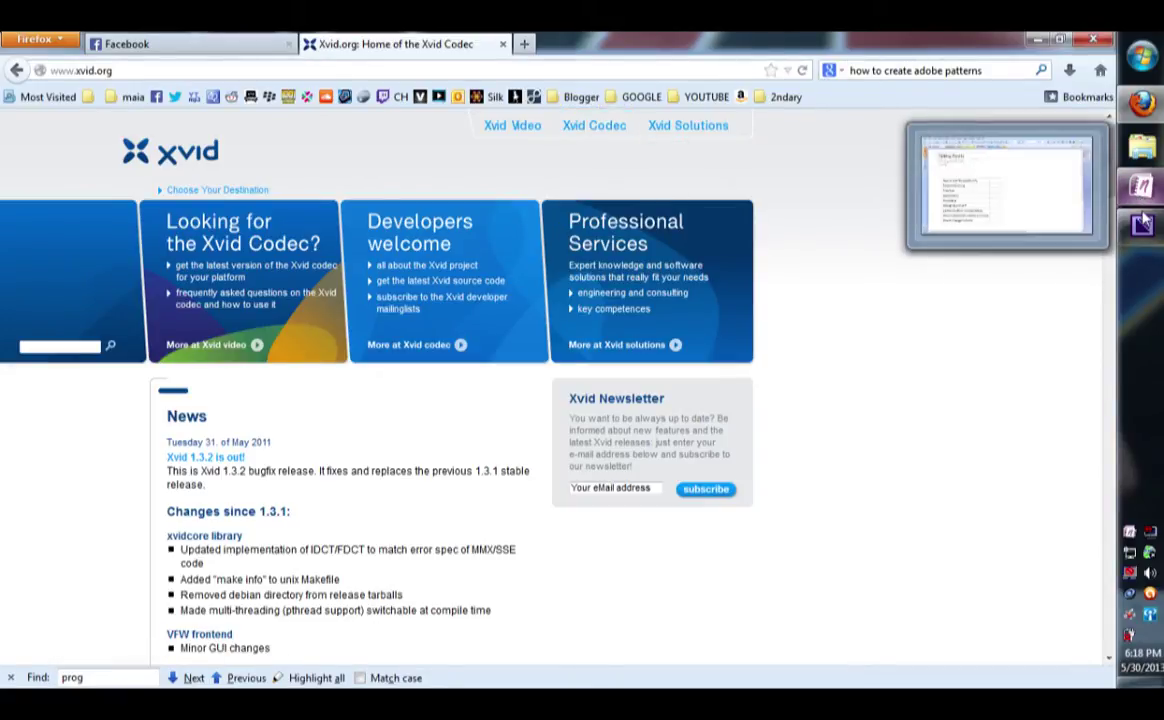
pyautogui.press('super')
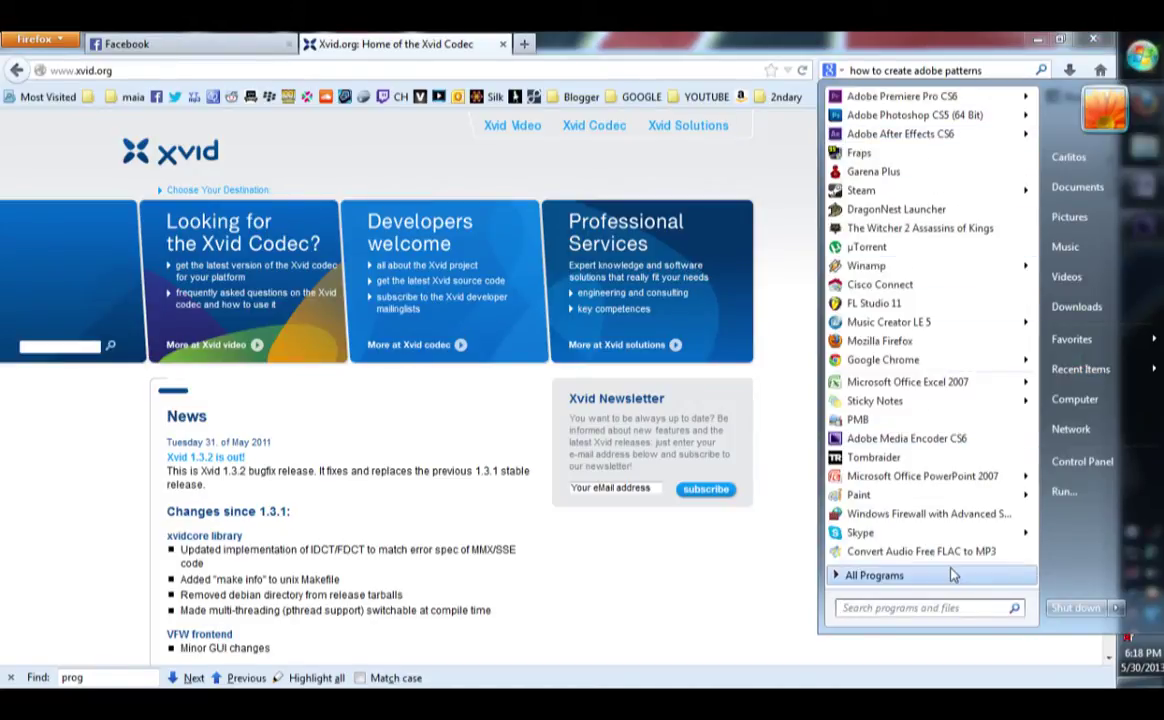
pyautogui.write('xvid')
pyautogui.press('Return')
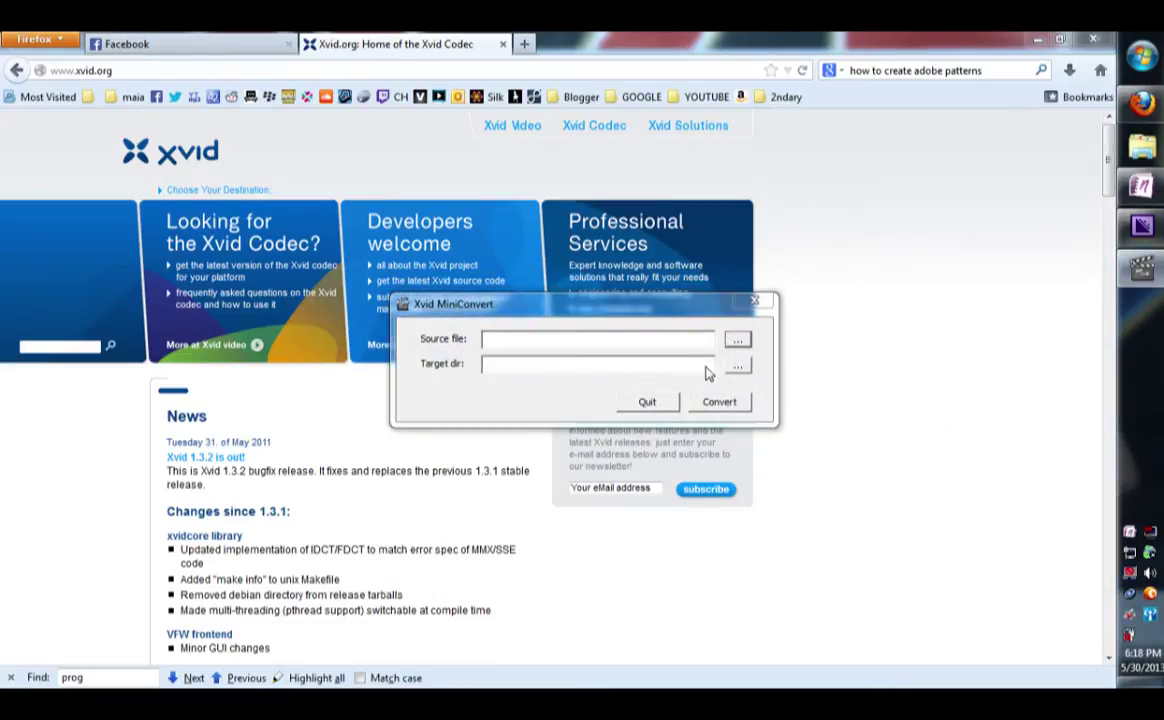
pyautogui.click(735, 341)
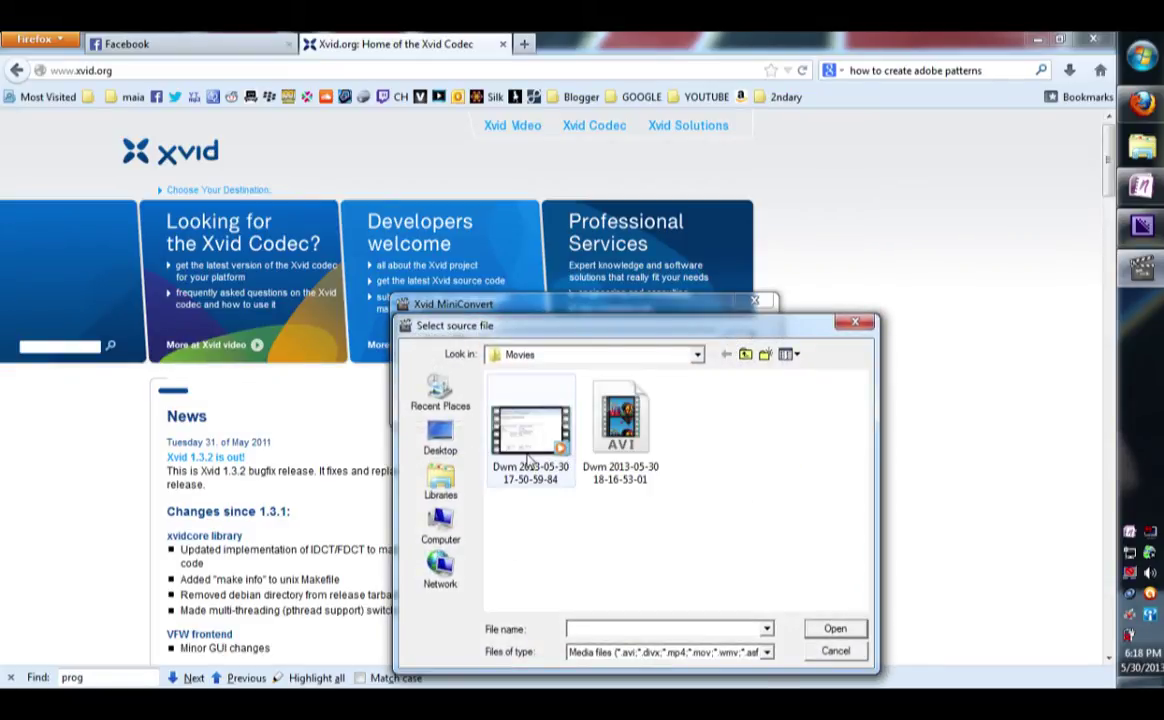
pyautogui.click(529, 458)
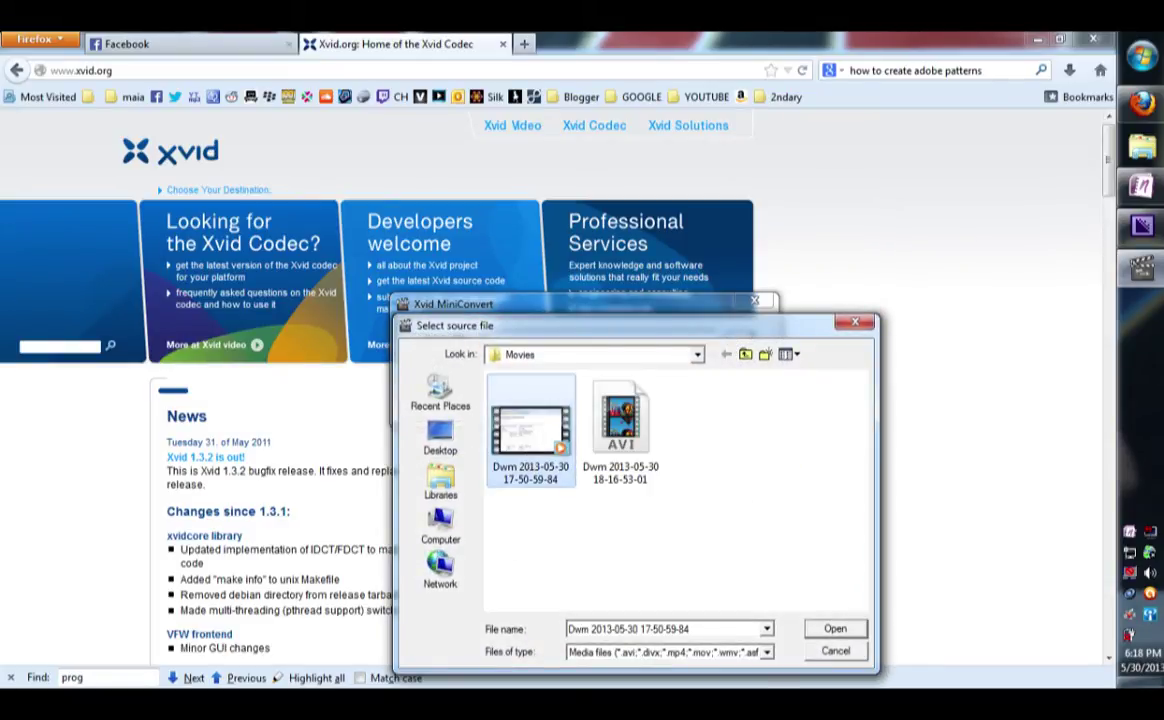
pyautogui.rightClick(530, 450)
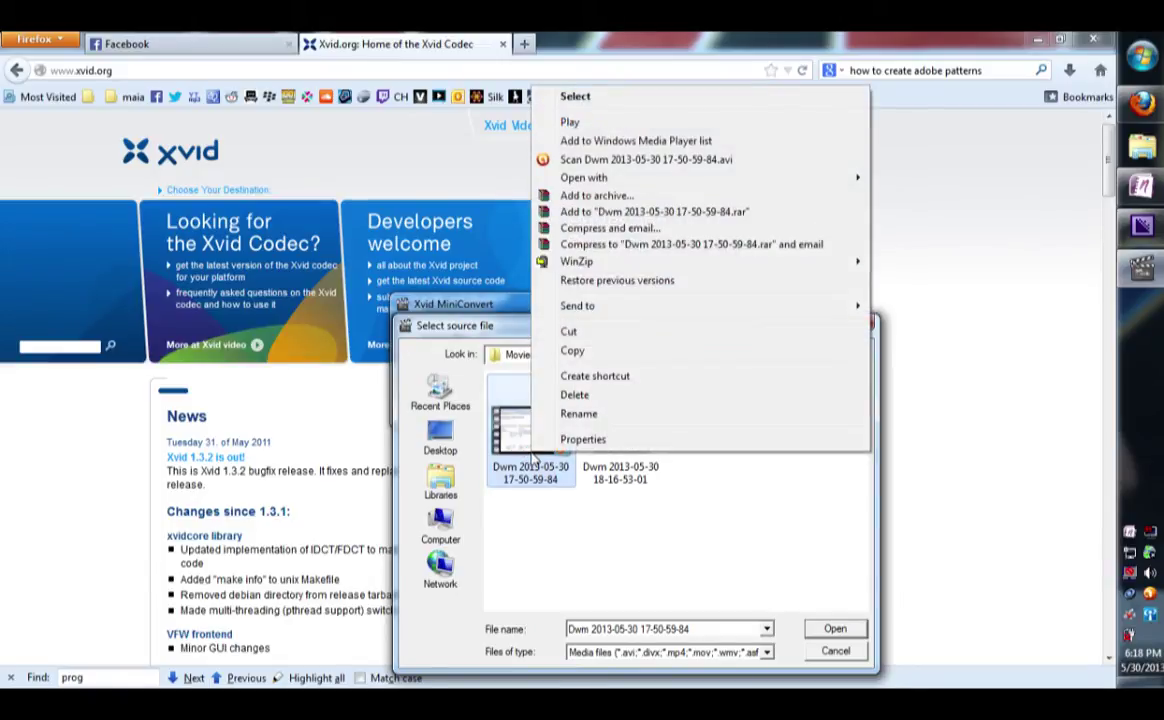
pyautogui.click(580, 440)
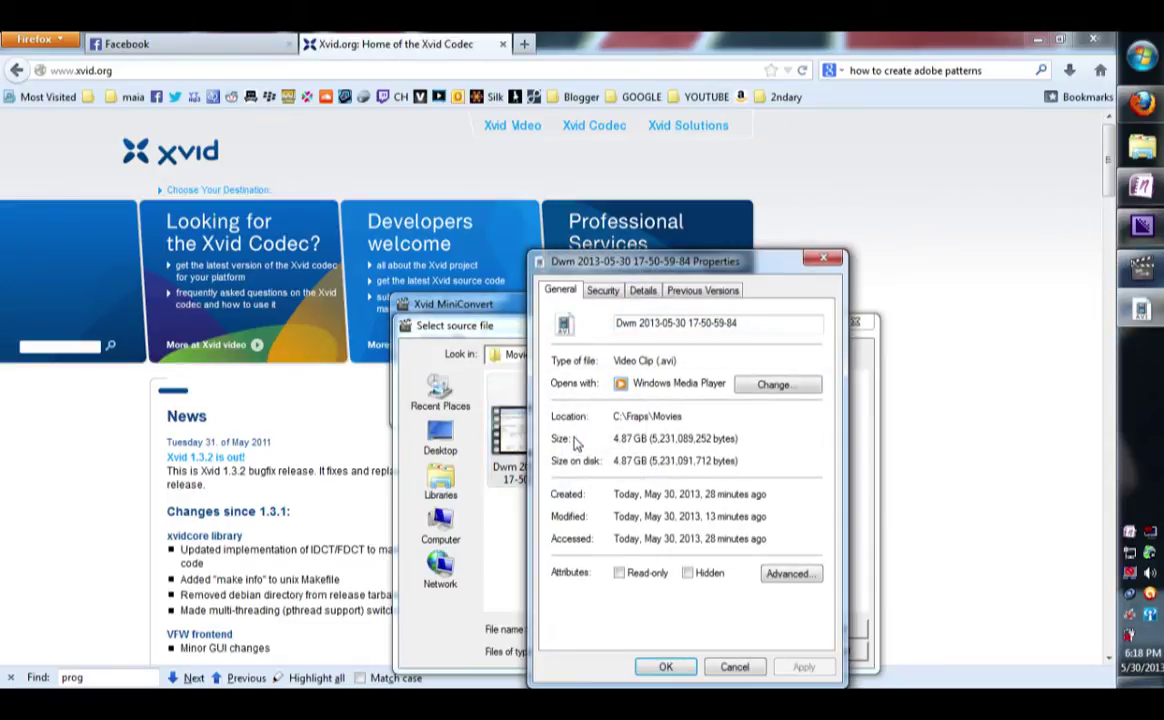
pyautogui.moveTo(614, 438); pyautogui.dragTo(738, 438)
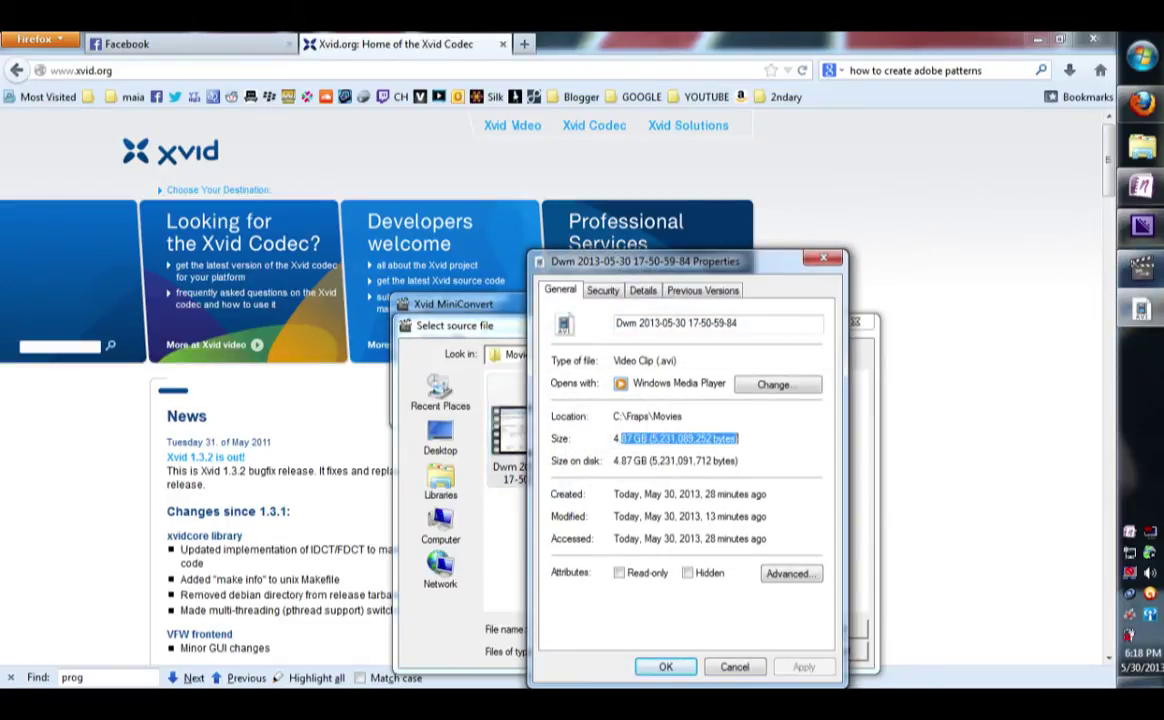
pyautogui.click(676, 438)
pyautogui.moveTo(614, 438); pyautogui.dragTo(738, 438)
pyautogui.moveTo(672, 264); pyautogui.dragTo(855, 178)
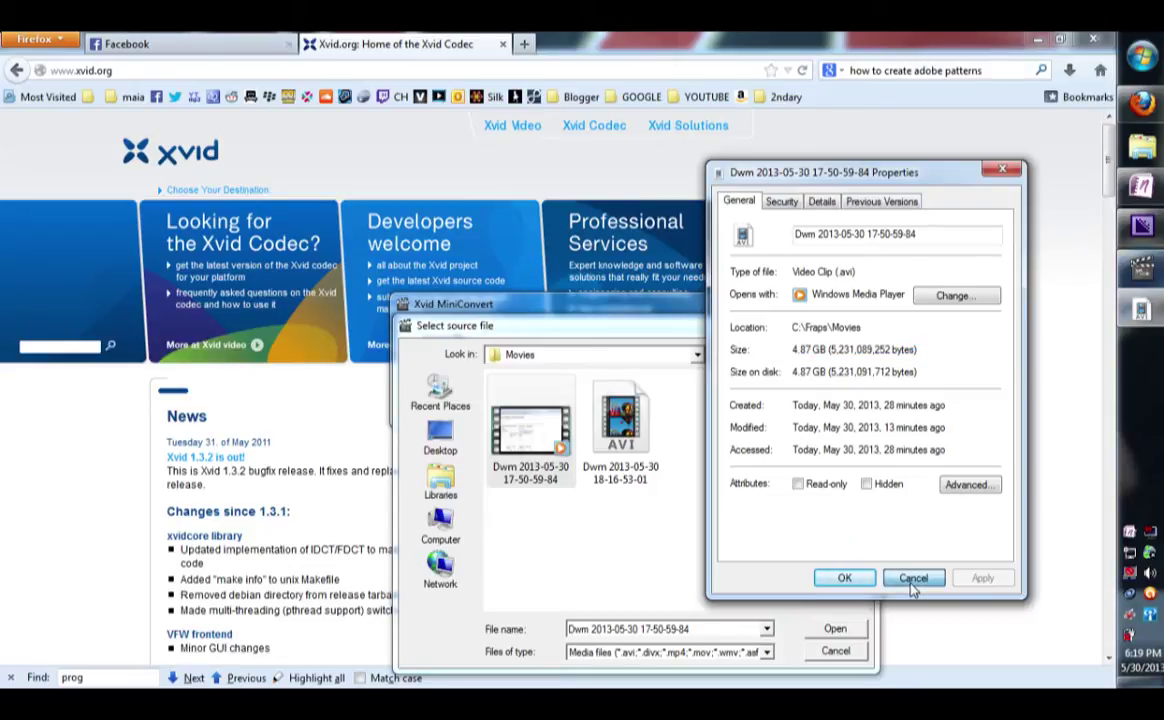
pyautogui.click(911, 585)
pyautogui.click(835, 628)
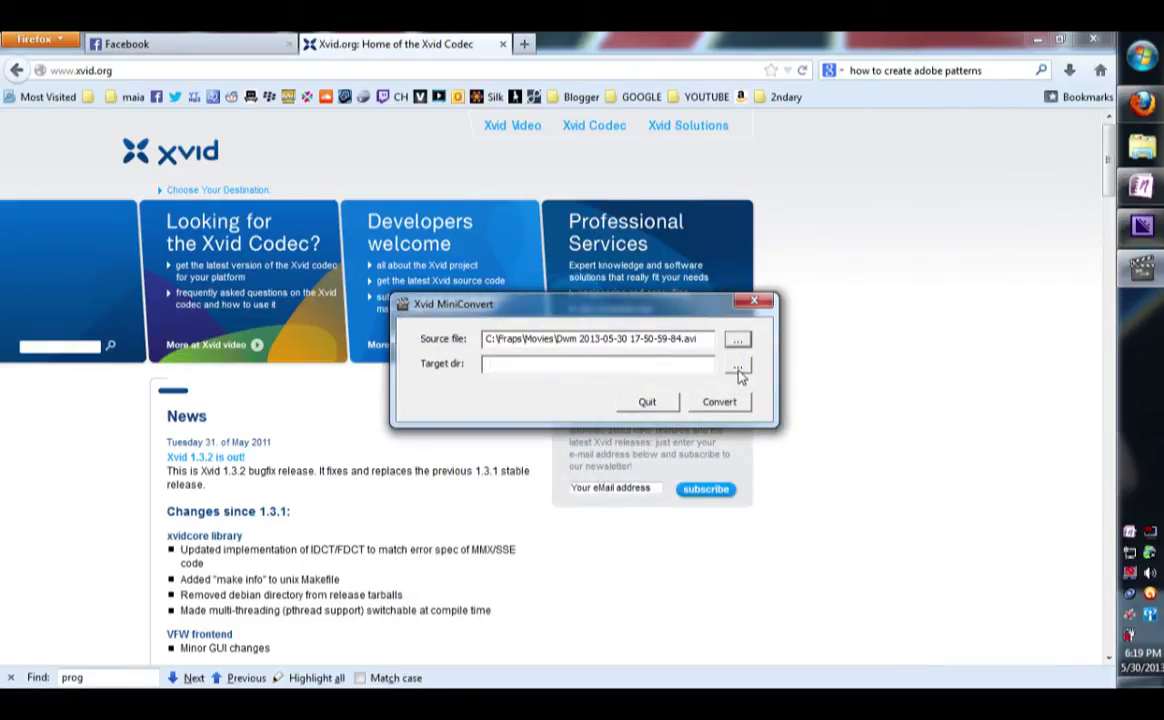
pyautogui.click(737, 369)
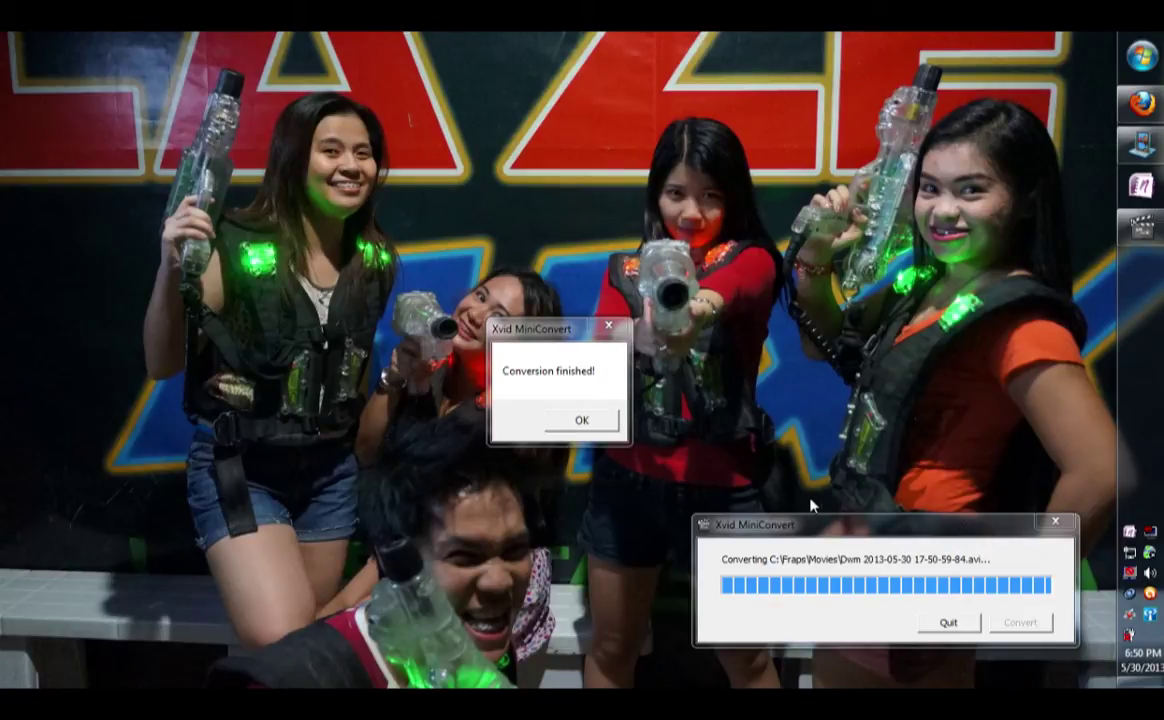
# Step: Switch to the Windows Explorer window and go to the Desktop folder
pyautogui.click(617, 373)
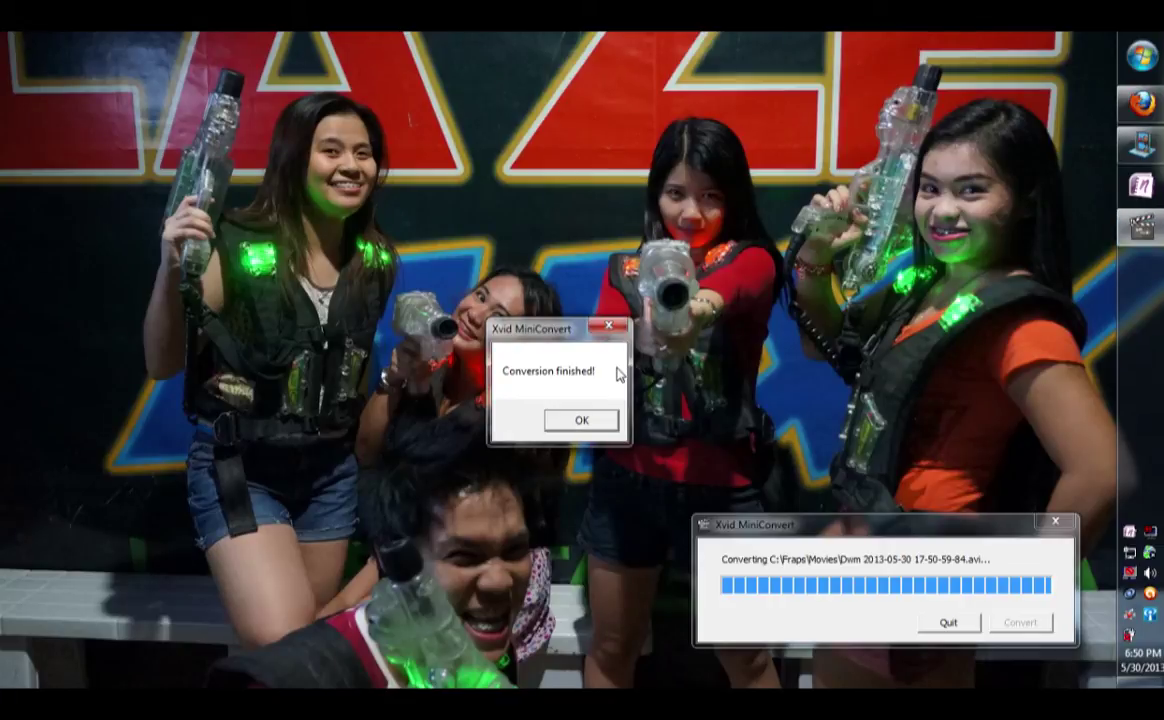
pyautogui.moveTo(1143, 145)
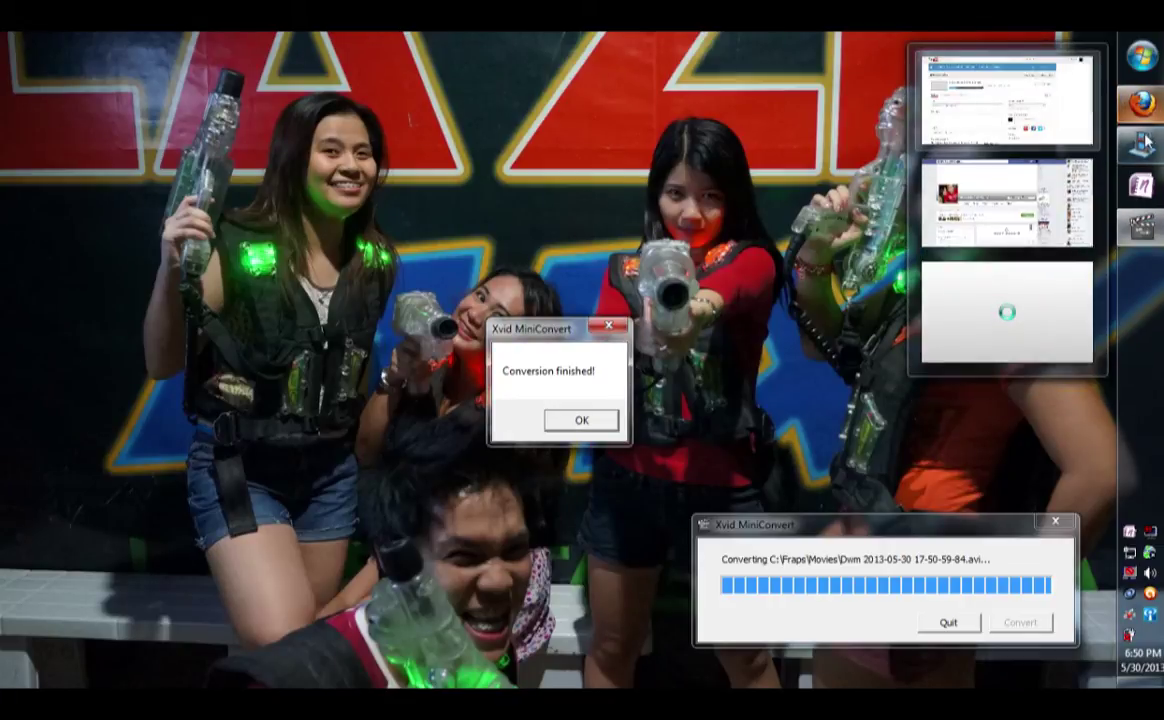
pyautogui.click(1007, 312)
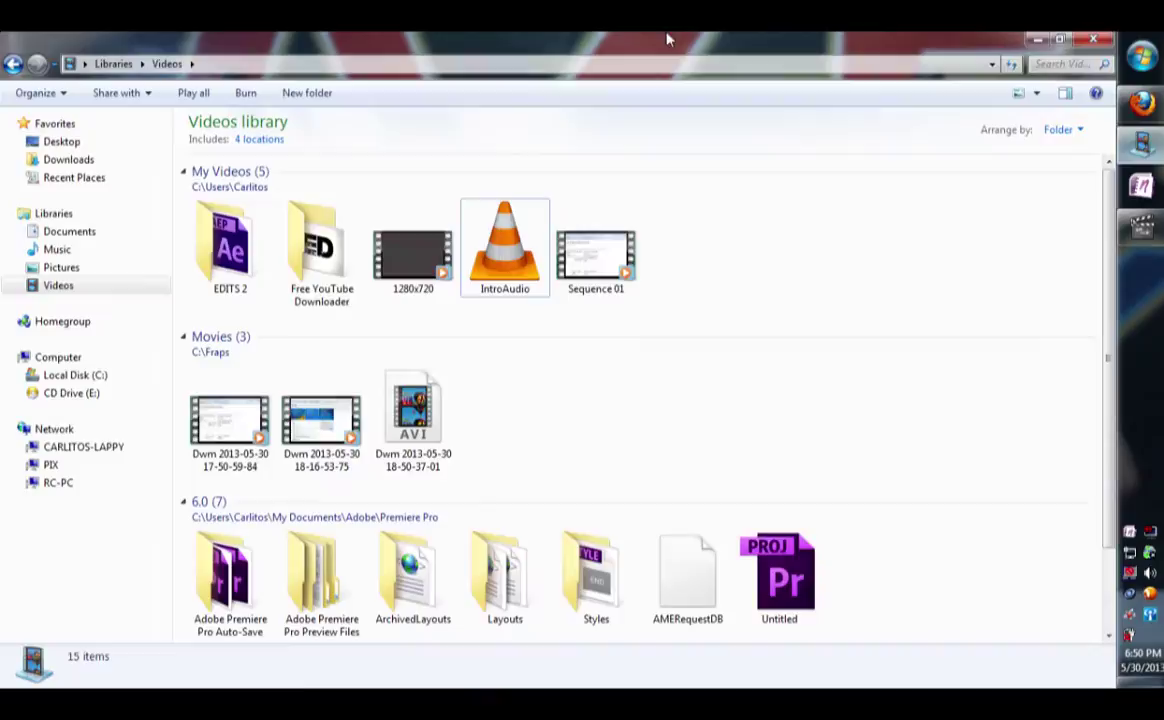
pyautogui.click(594, 285)
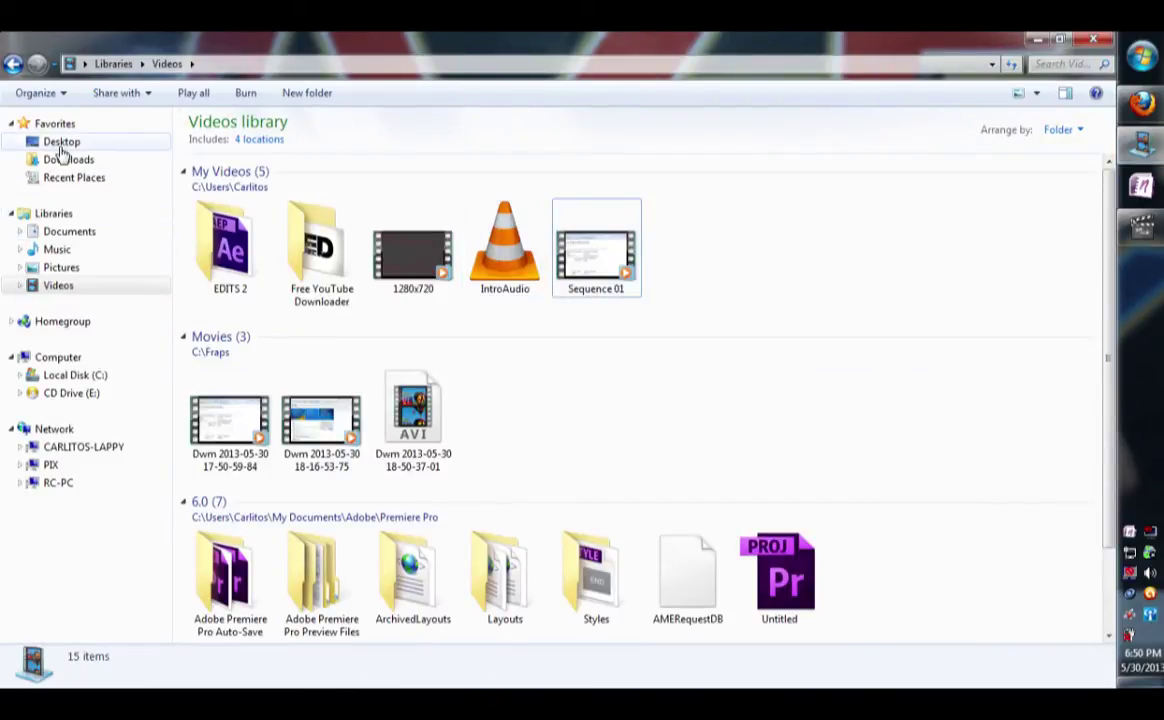
pyautogui.click(61, 146)
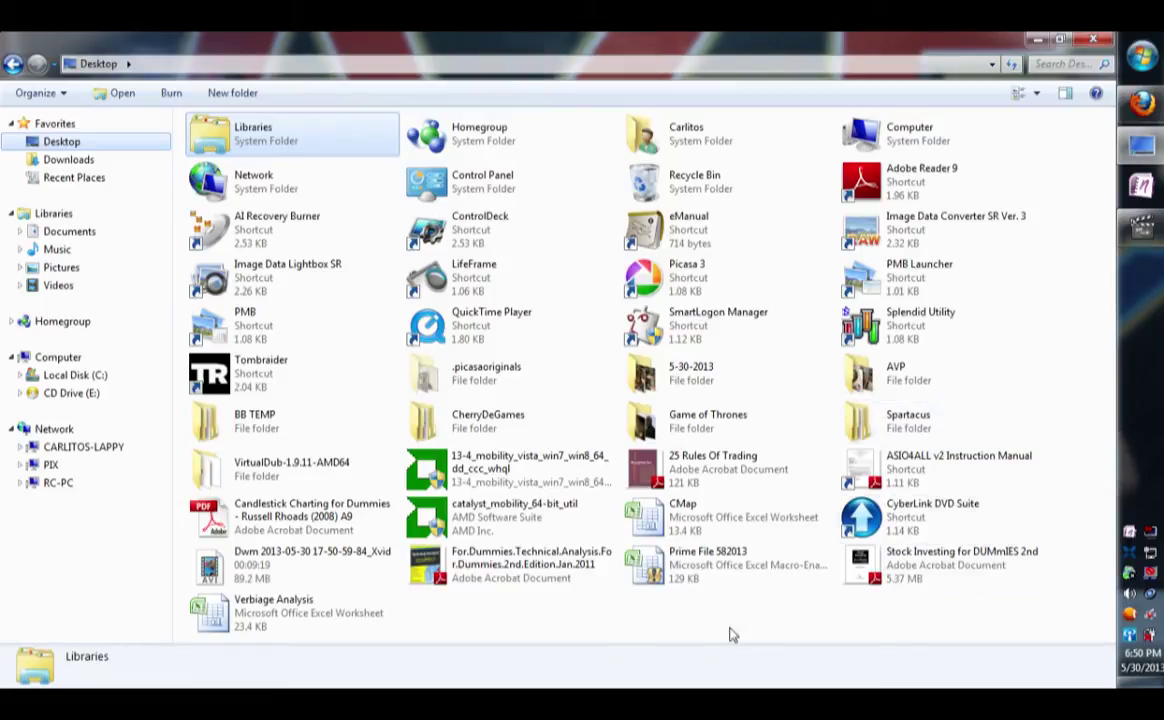
pyautogui.click(343, 556)
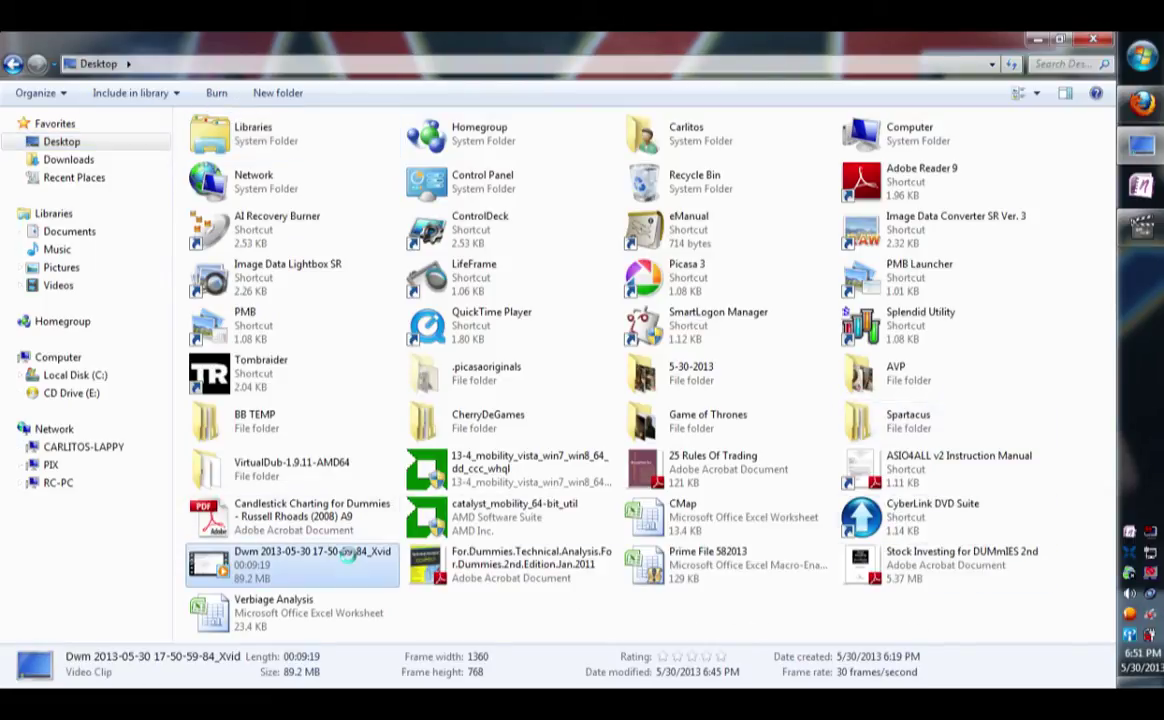
pyautogui.rightClick(345, 556)
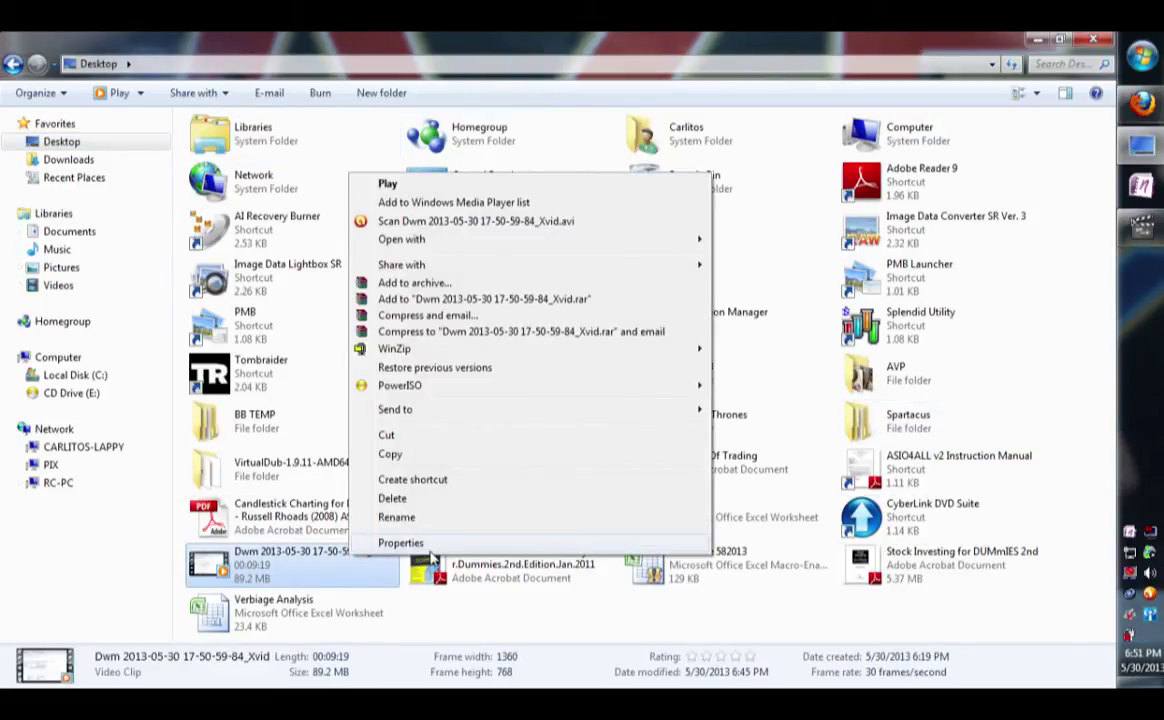
pyautogui.click(400, 543)
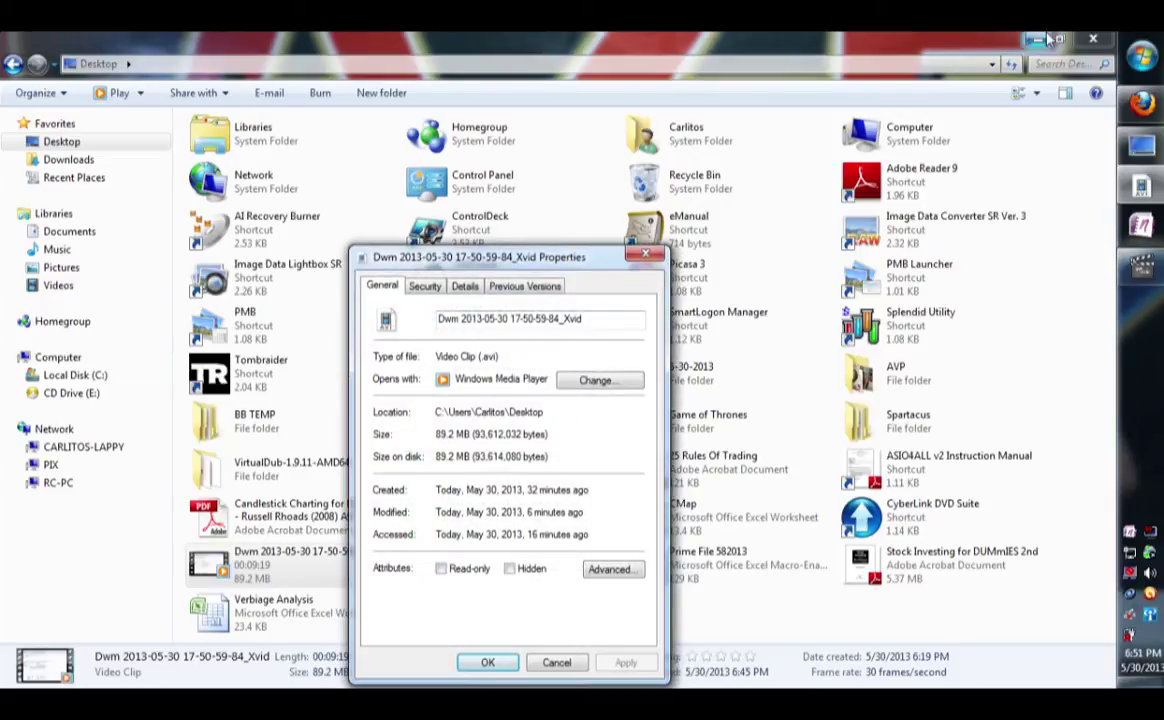
pyautogui.click(78, 286)
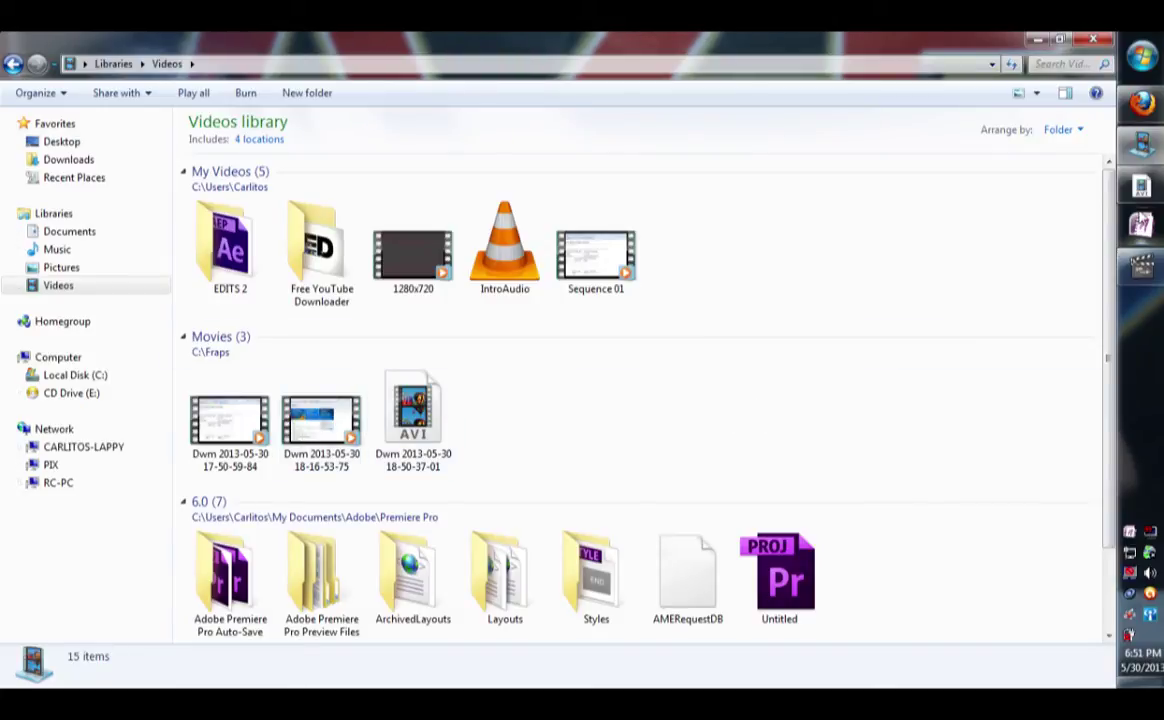
pyautogui.click(1143, 190)
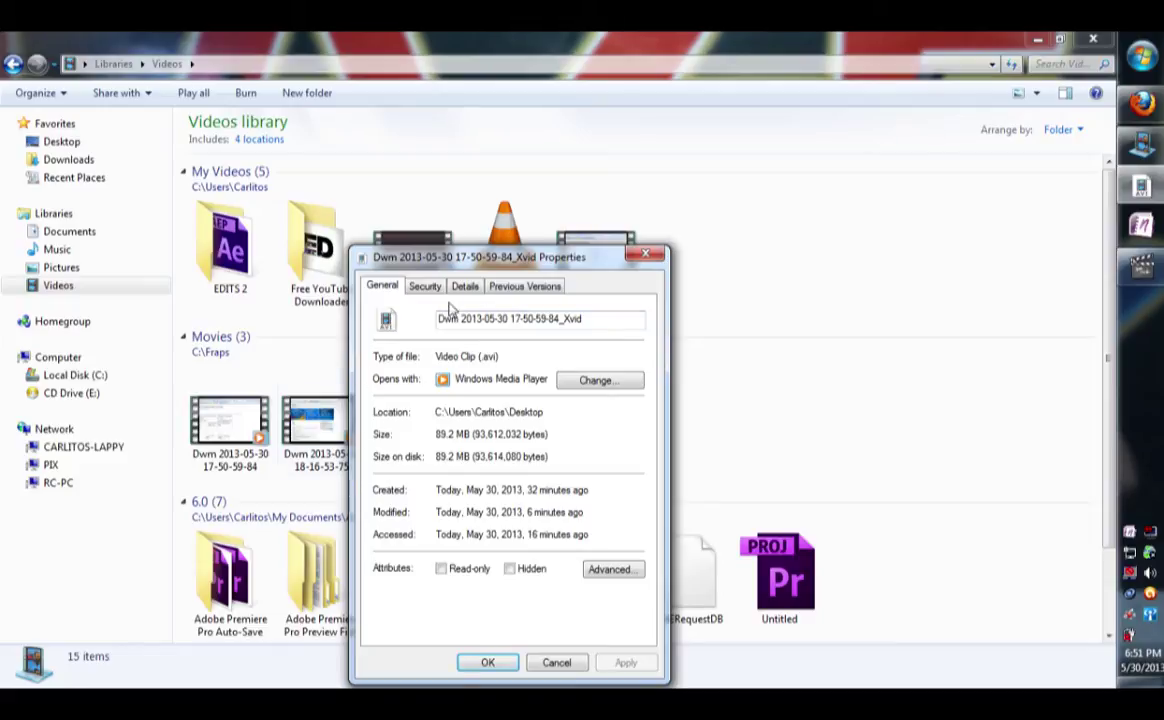
pyautogui.moveTo(486, 256); pyautogui.dragTo(735, 219)
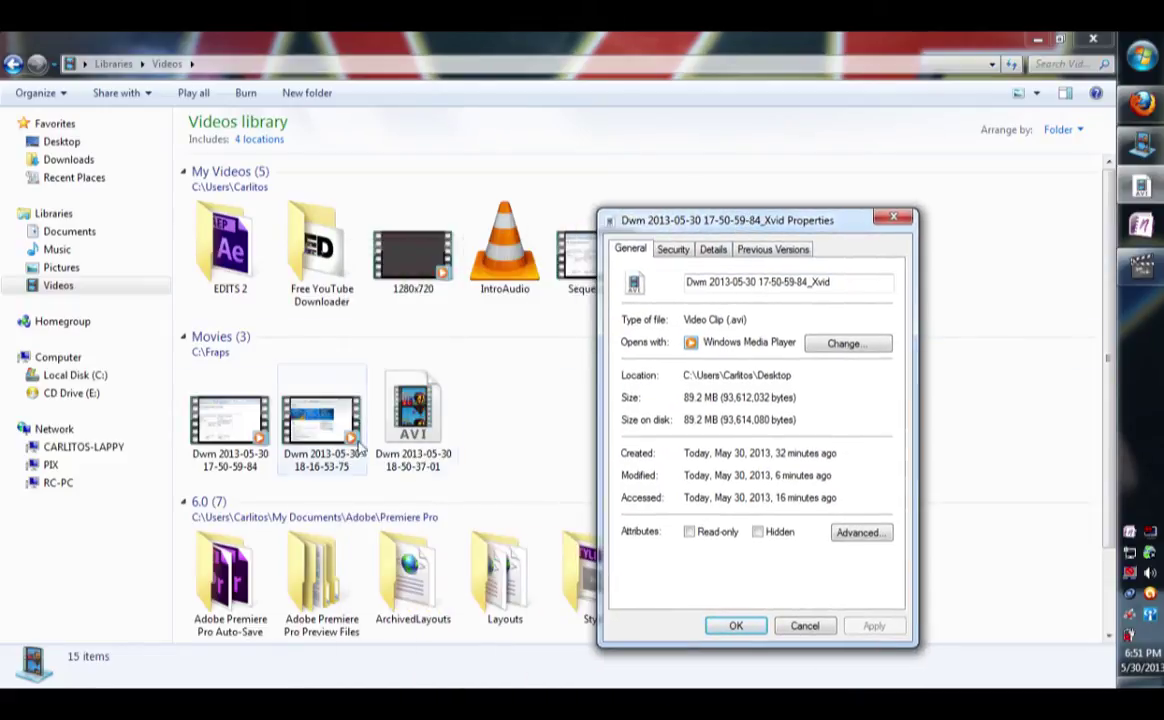
pyautogui.rightClick(237, 440)
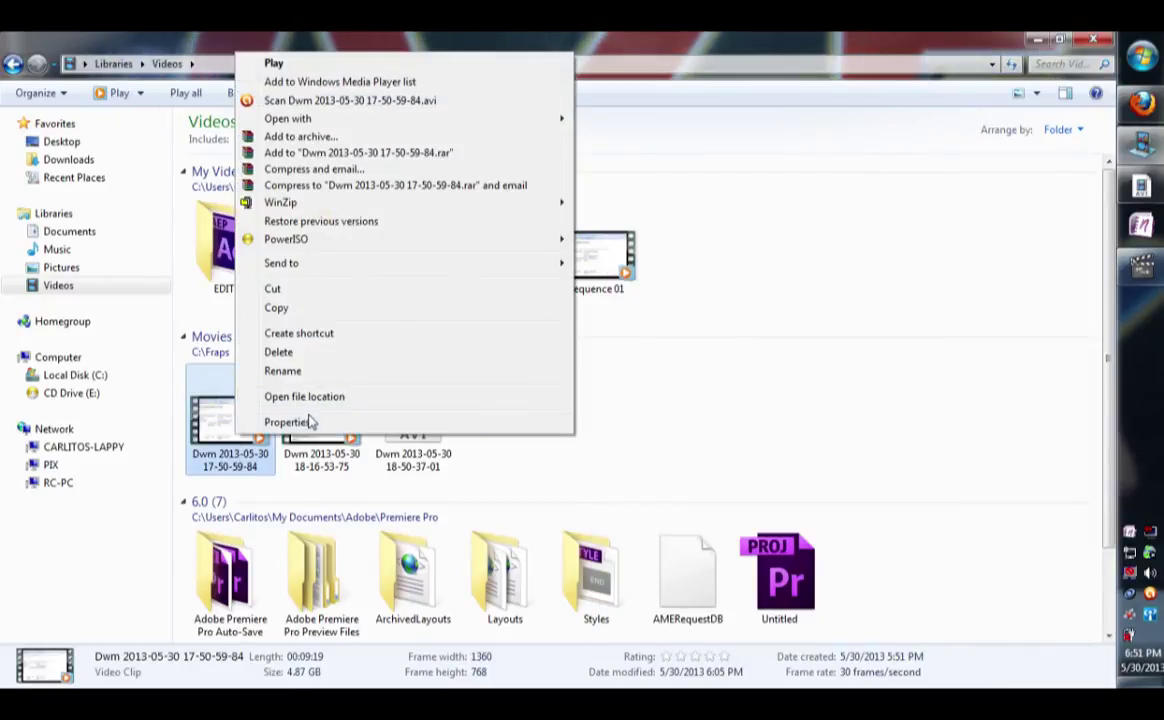
pyautogui.click(288, 422)
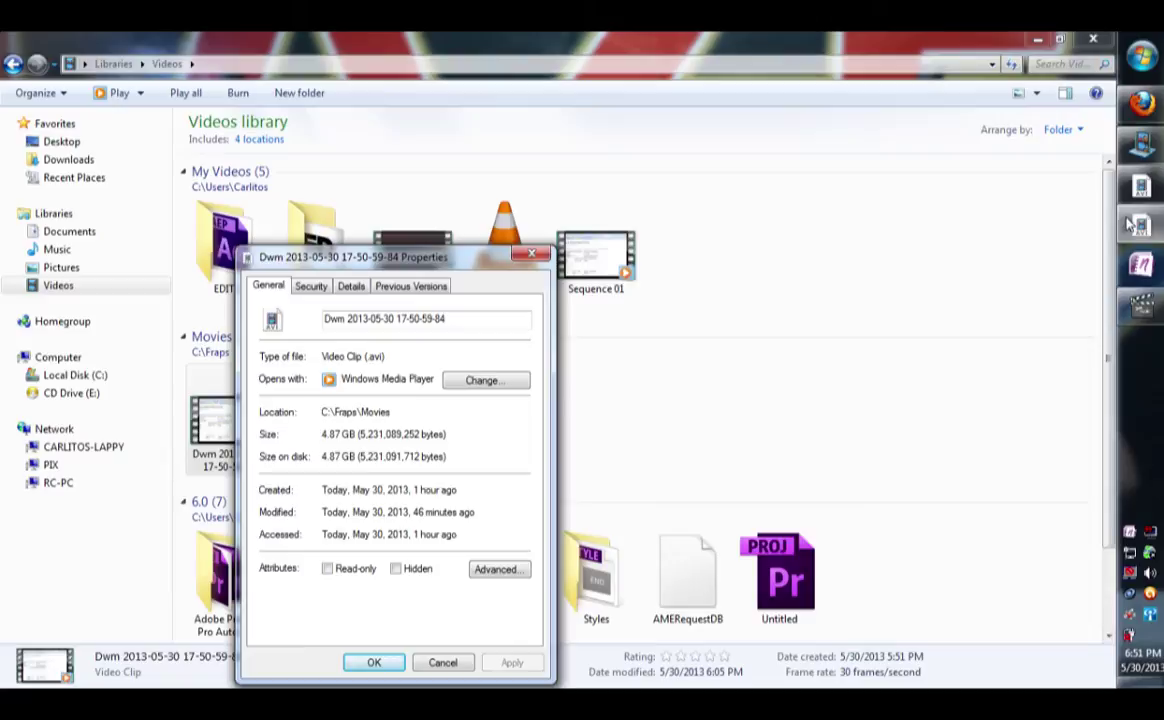
# Step: Arrange the original and converted videos' properties windows side by side to compare their file sizes
pyautogui.click(1142, 188)
pyautogui.hotkey('alt', 'Return')
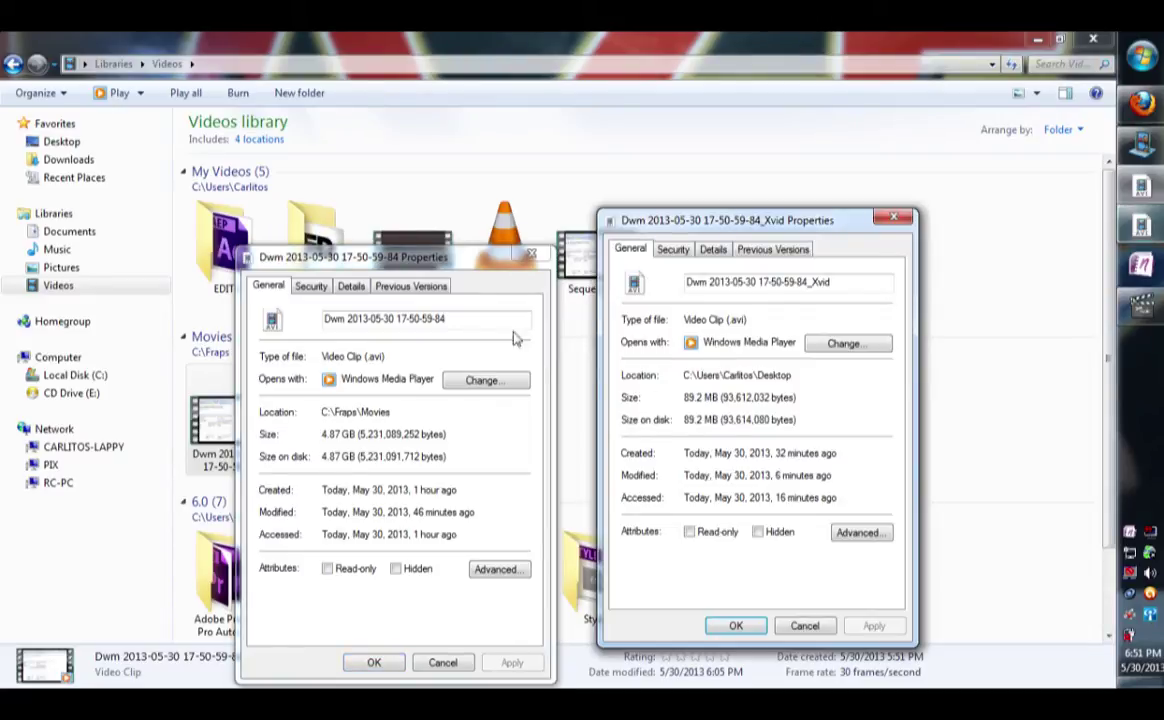
pyautogui.moveTo(408, 250); pyautogui.dragTo(441, 209)
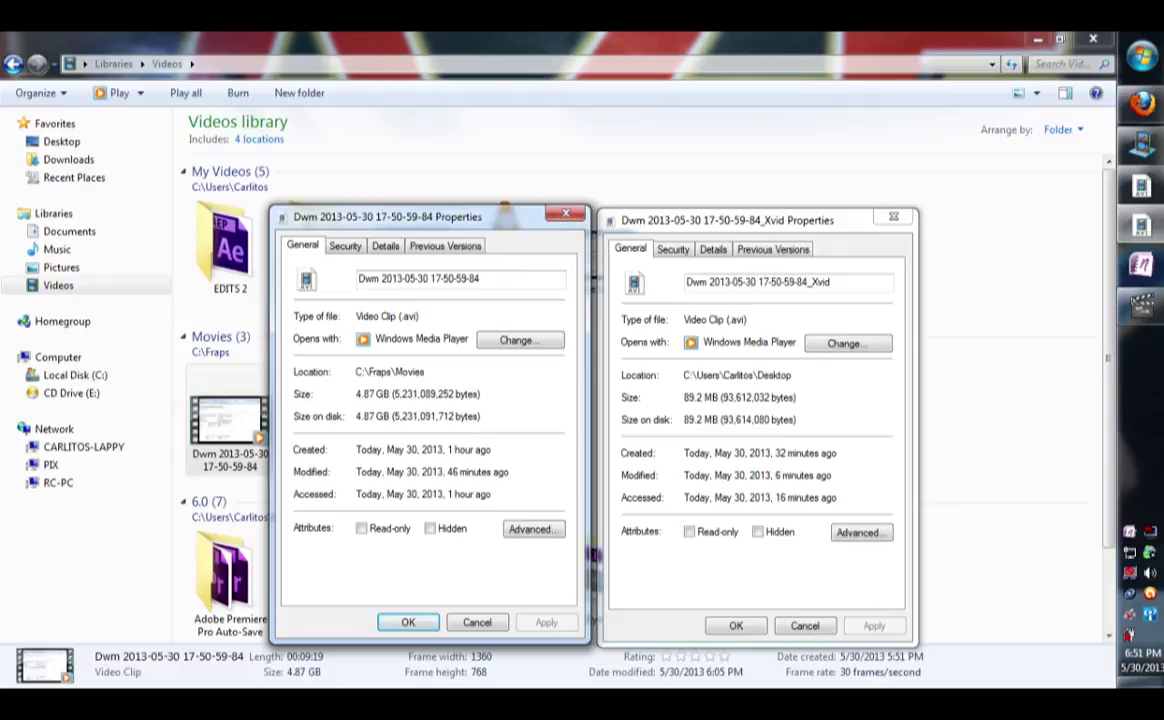
# Step: Run calc to open Calculator and move it clear of the size values in both properties windows
pyautogui.press('super+r')
pyautogui.write('cmd')
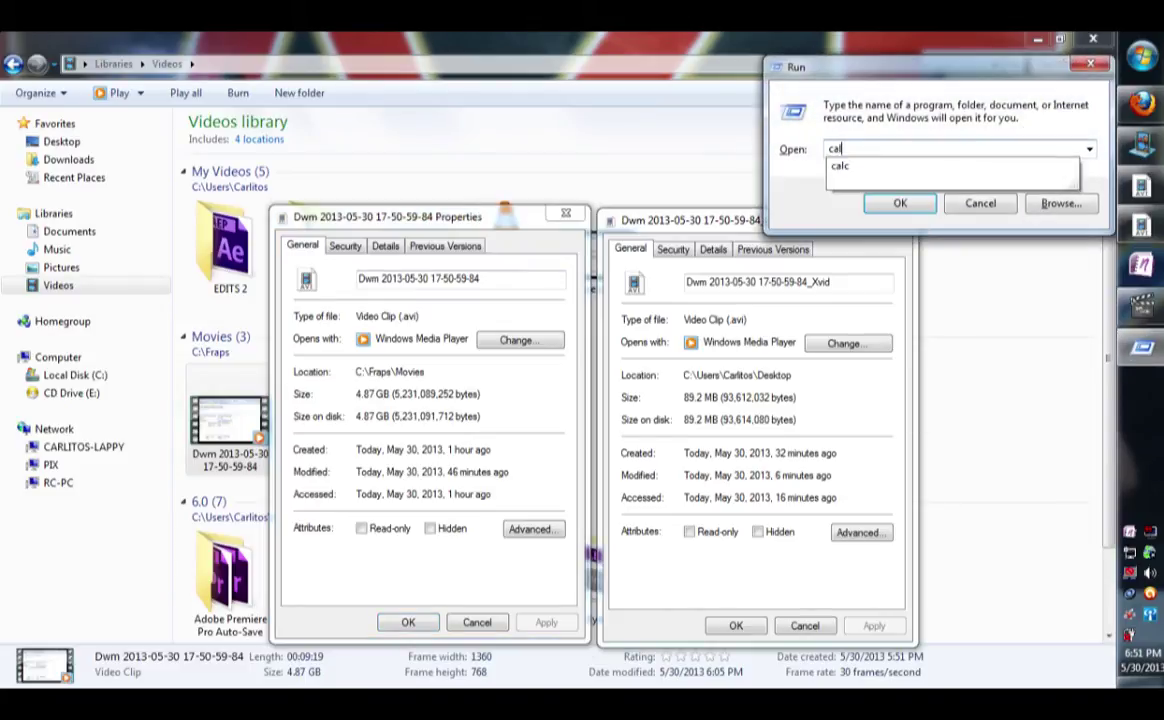
pyautogui.press('Return')
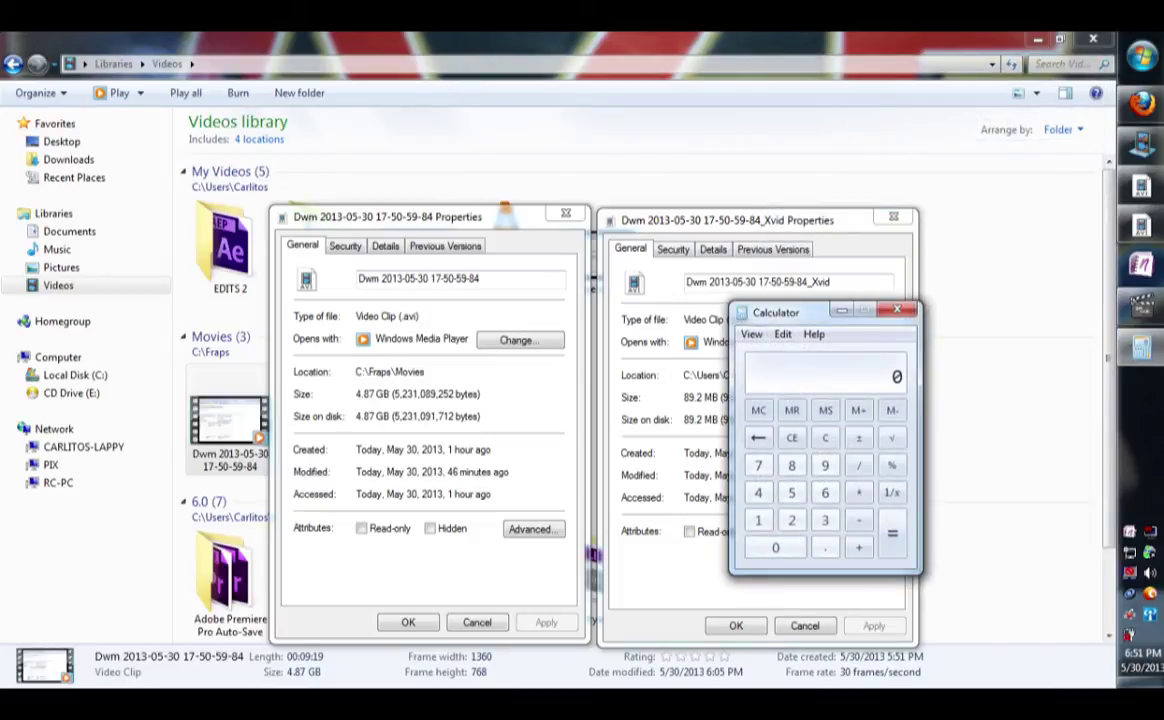
pyautogui.moveTo(788, 320); pyautogui.dragTo(885, 246)
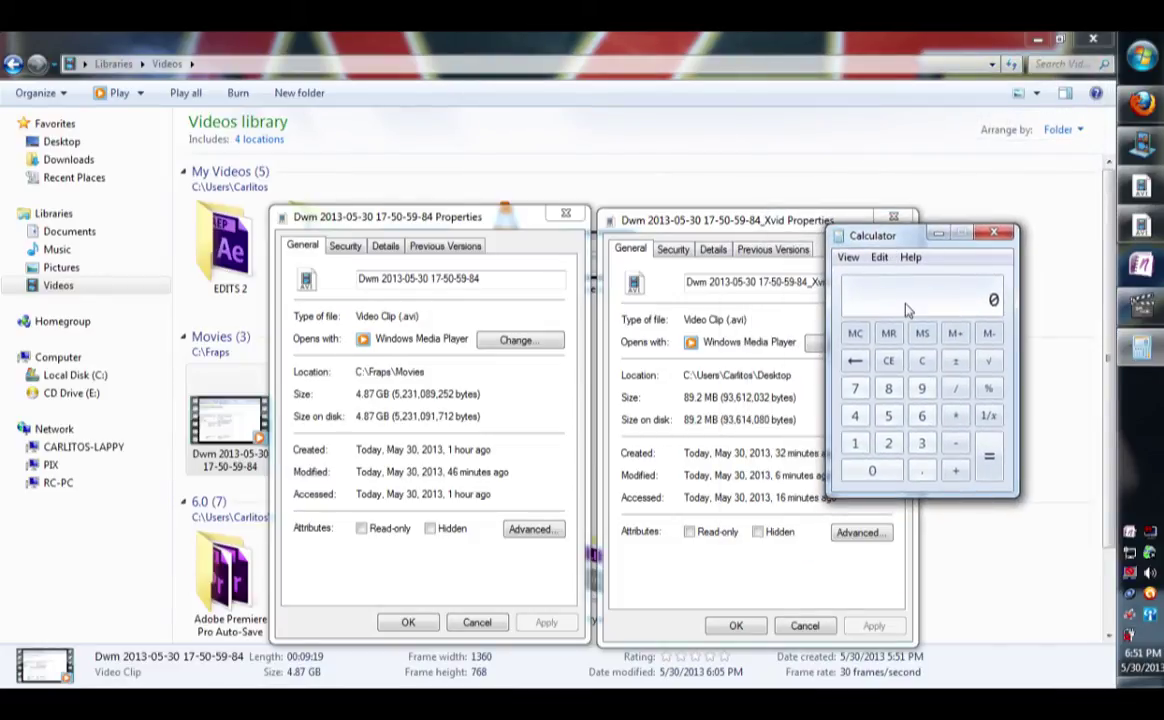
# Step: Divide 4.87 by 89.2 in Calculator to compare the original and converted file sizes, and close Calculator
pyautogui.write('4.87/89.2')
pyautogui.press('Return')
pyautogui.write('89.2 / 4 /')
pyautogui.click(993, 233)
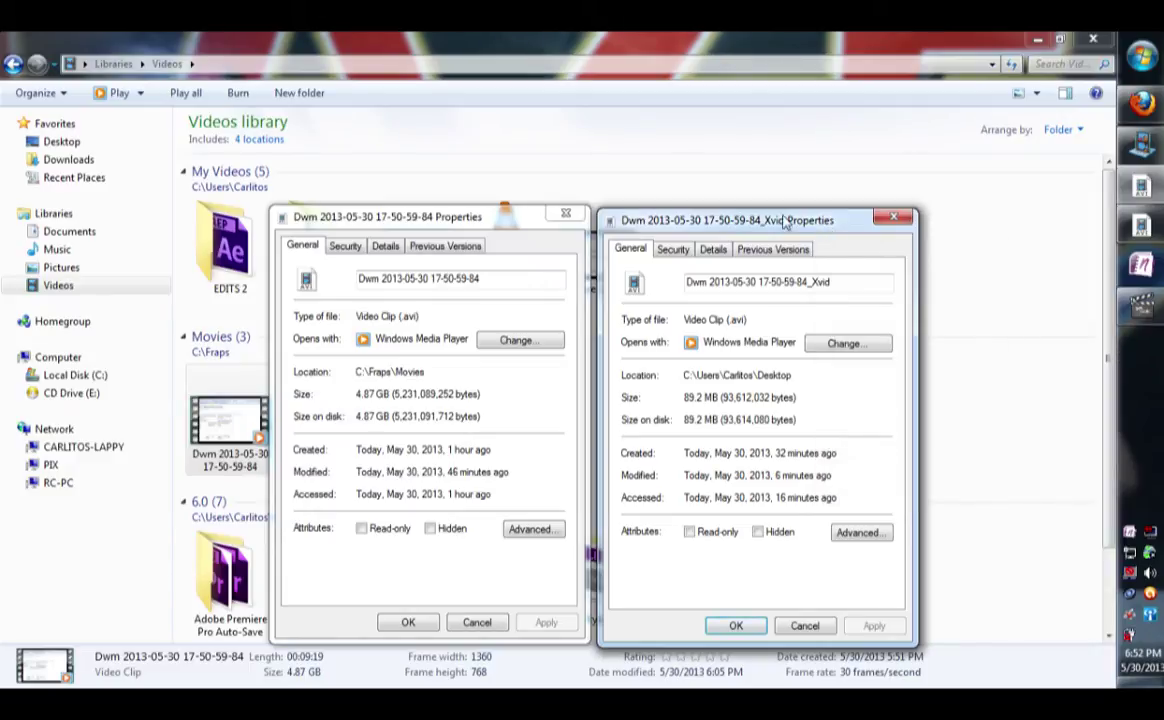
# Step: Move the original video's properties window aside and close both files' properties windows
pyautogui.click(512, 216)
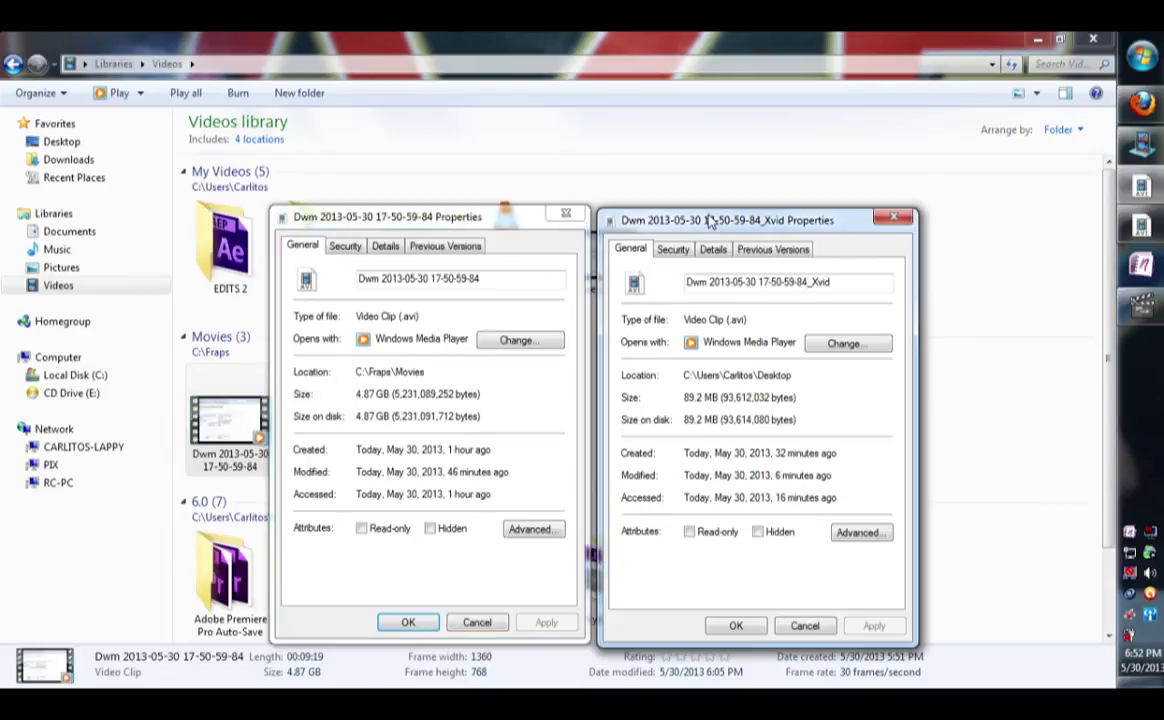
pyautogui.moveTo(503, 219); pyautogui.dragTo(445, 192)
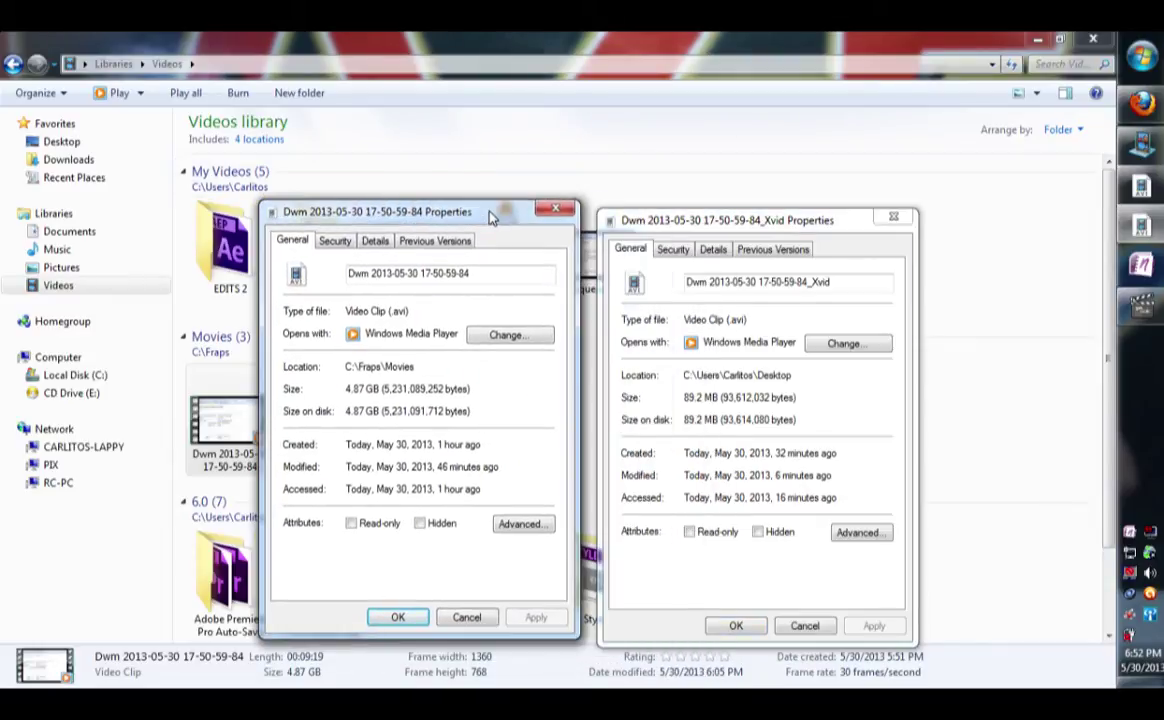
pyautogui.click(505, 190)
pyautogui.press('Escape')
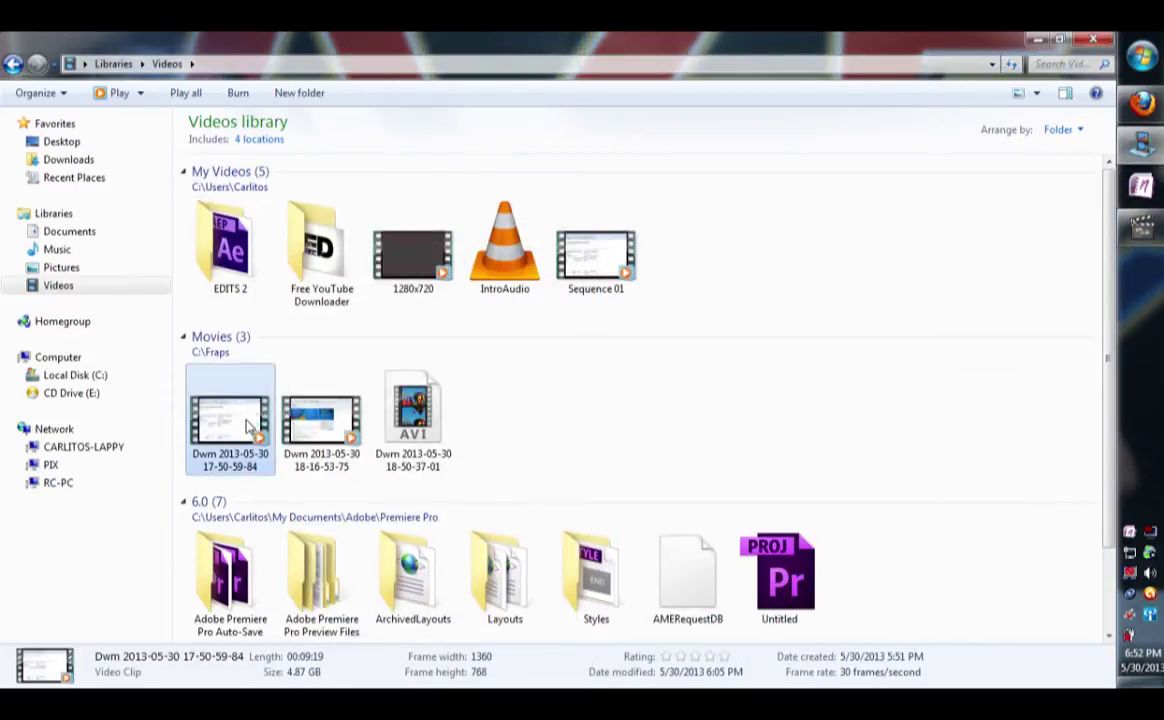
pyautogui.doubleClick(250, 425)
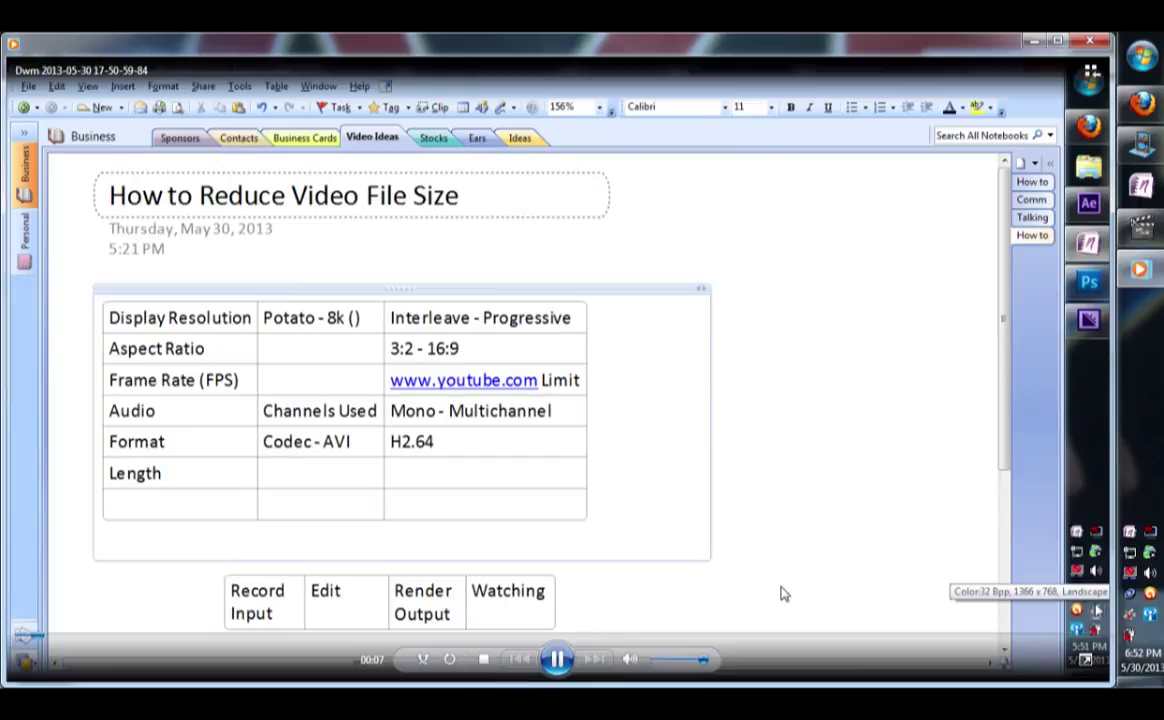
pyautogui.click(1090, 40)
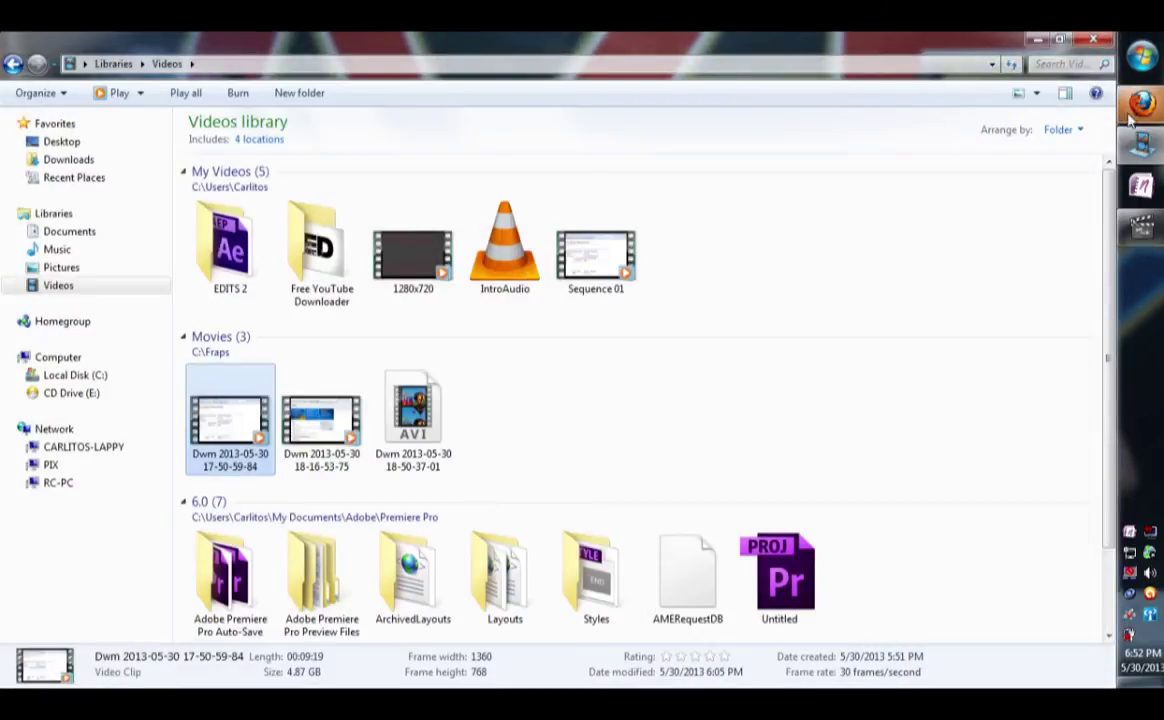
pyautogui.moveTo(1133, 102)
pyautogui.hotkey('alt', 'F4')
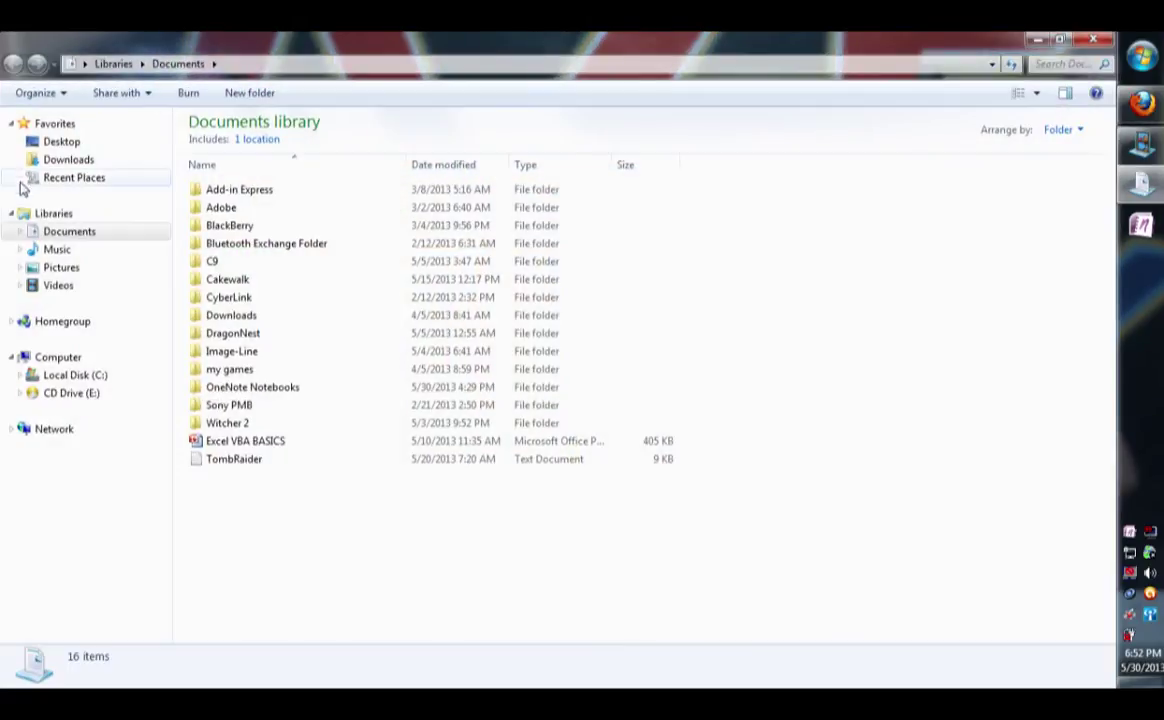
pyautogui.click(60, 143)
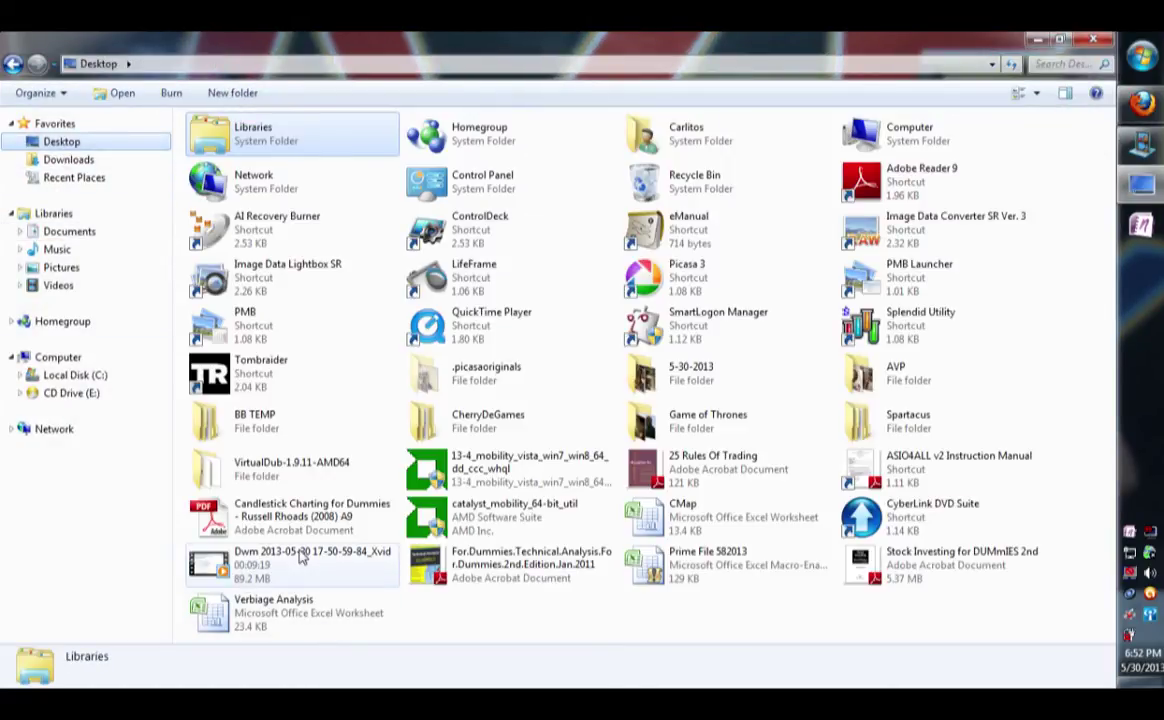
pyautogui.rightClick(300, 558)
pyautogui.click(297, 565)
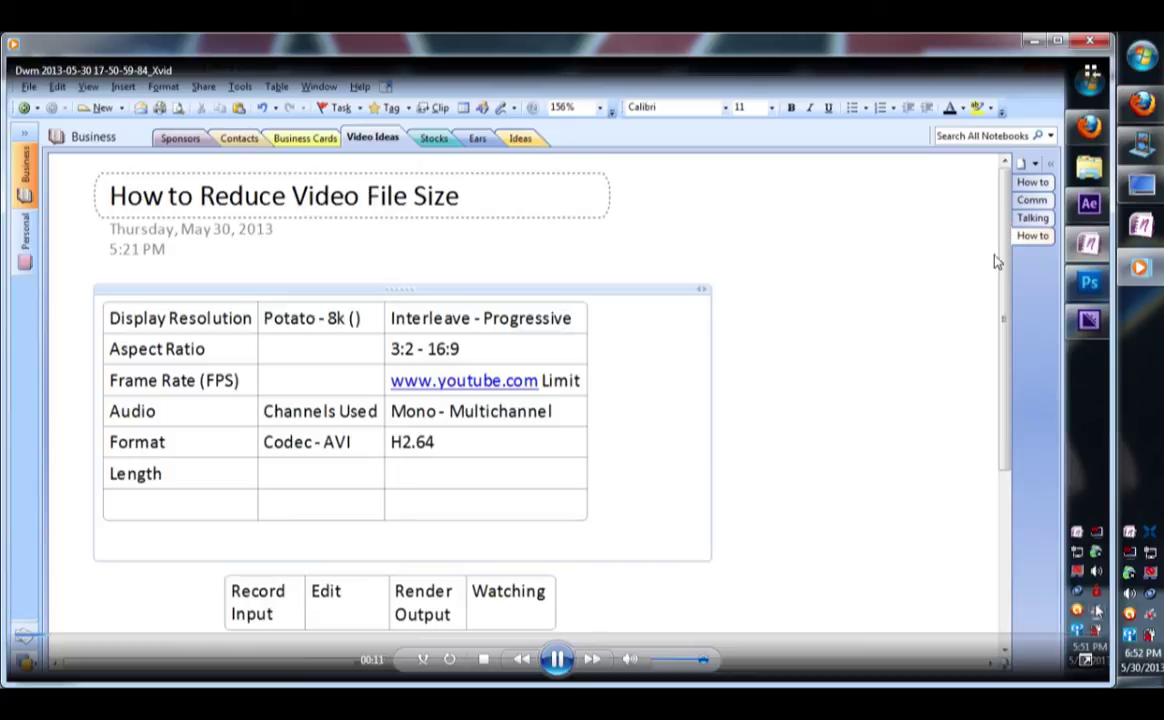
pyautogui.click(1090, 41)
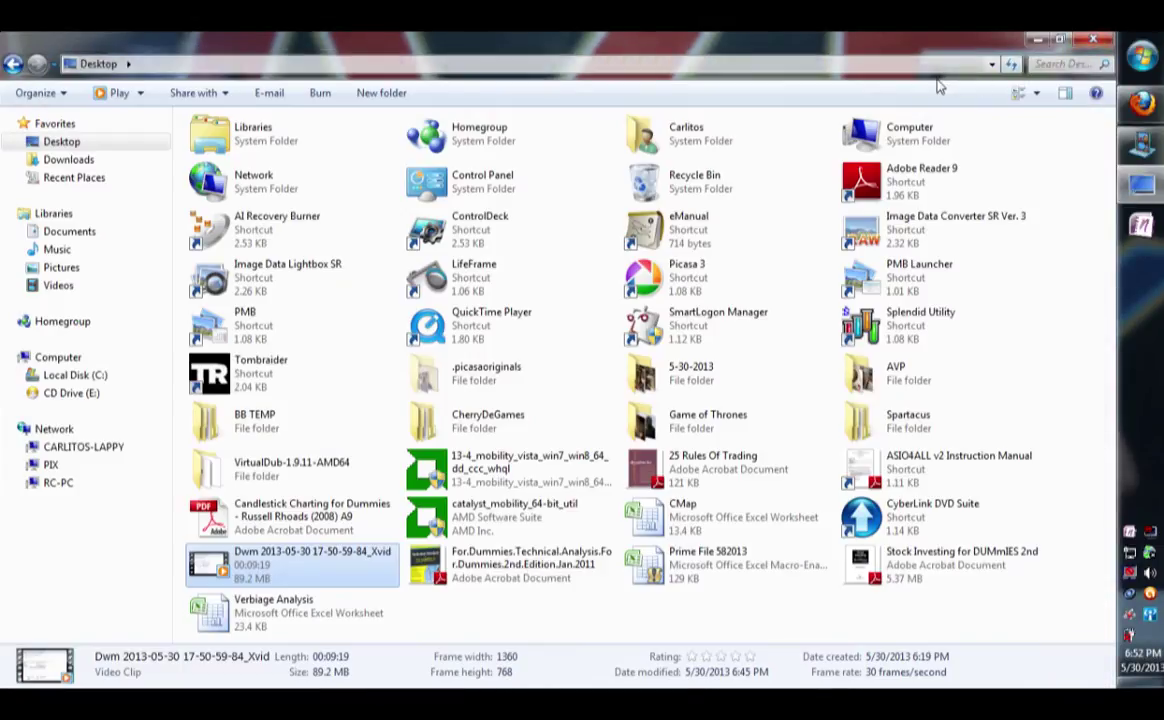
# Step: Minimize the Desktop folder window and check the upload progress of How to Reduce Video File Size on YouTube in Firefox
pyautogui.click(1037, 40)
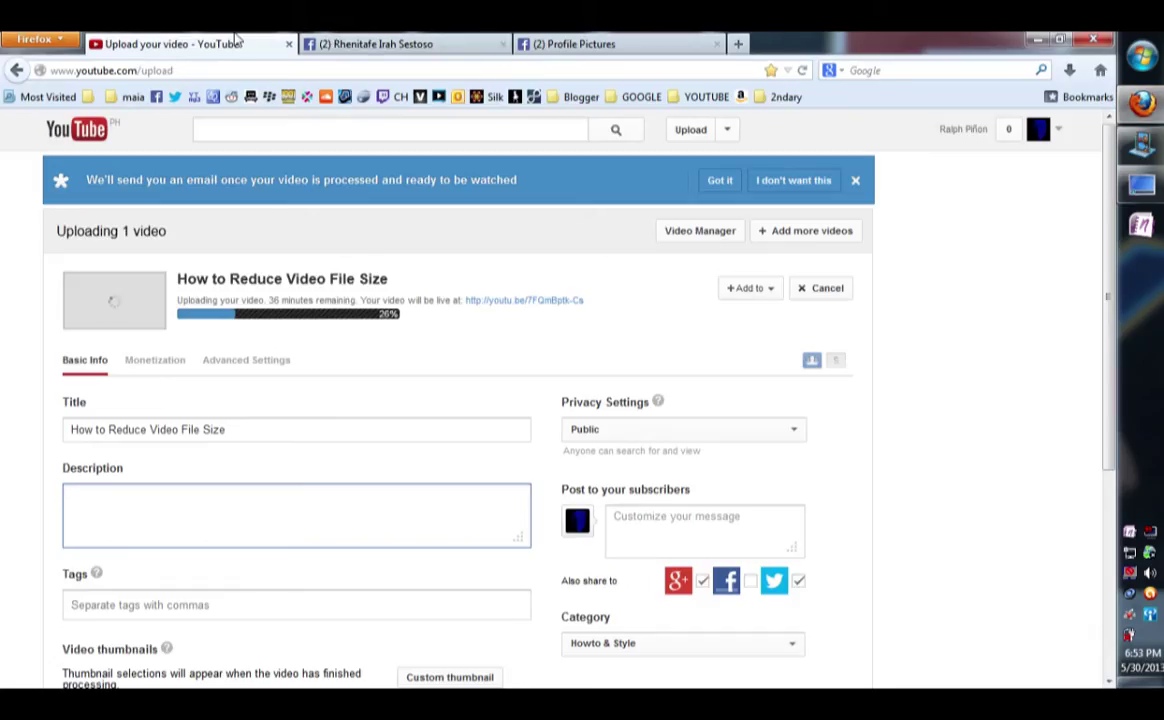
pyautogui.click(447, 42)
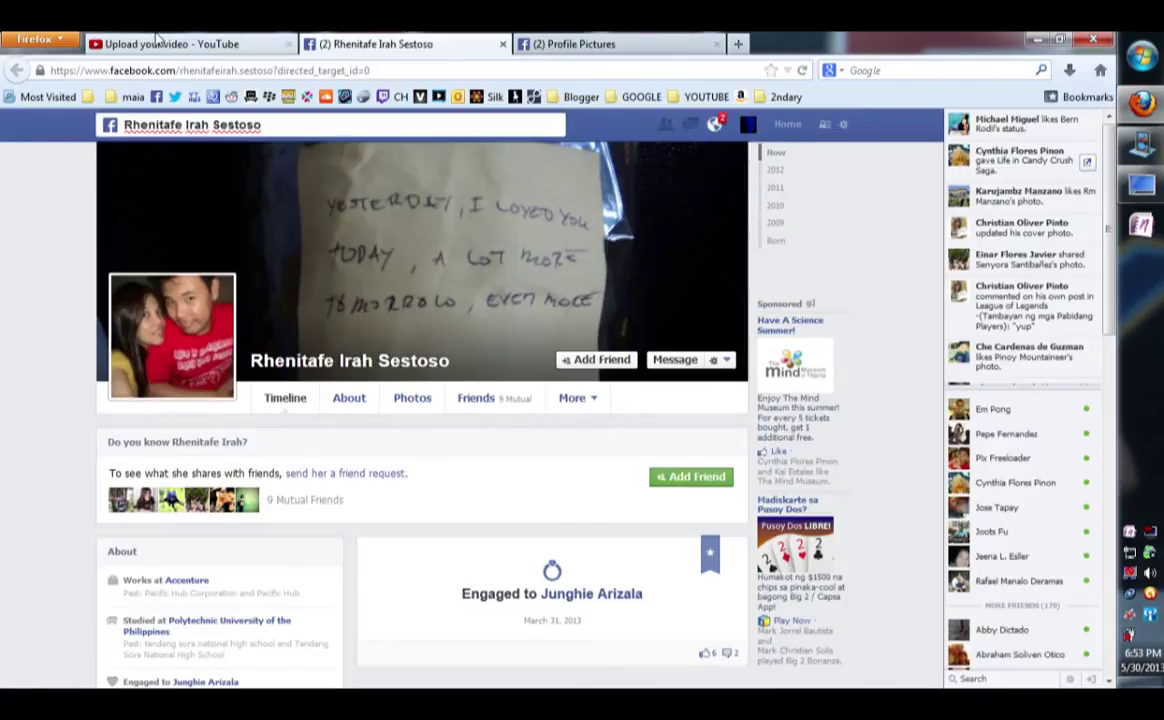
pyautogui.click(157, 42)
pyautogui.hotkey('alt', 'Tab')
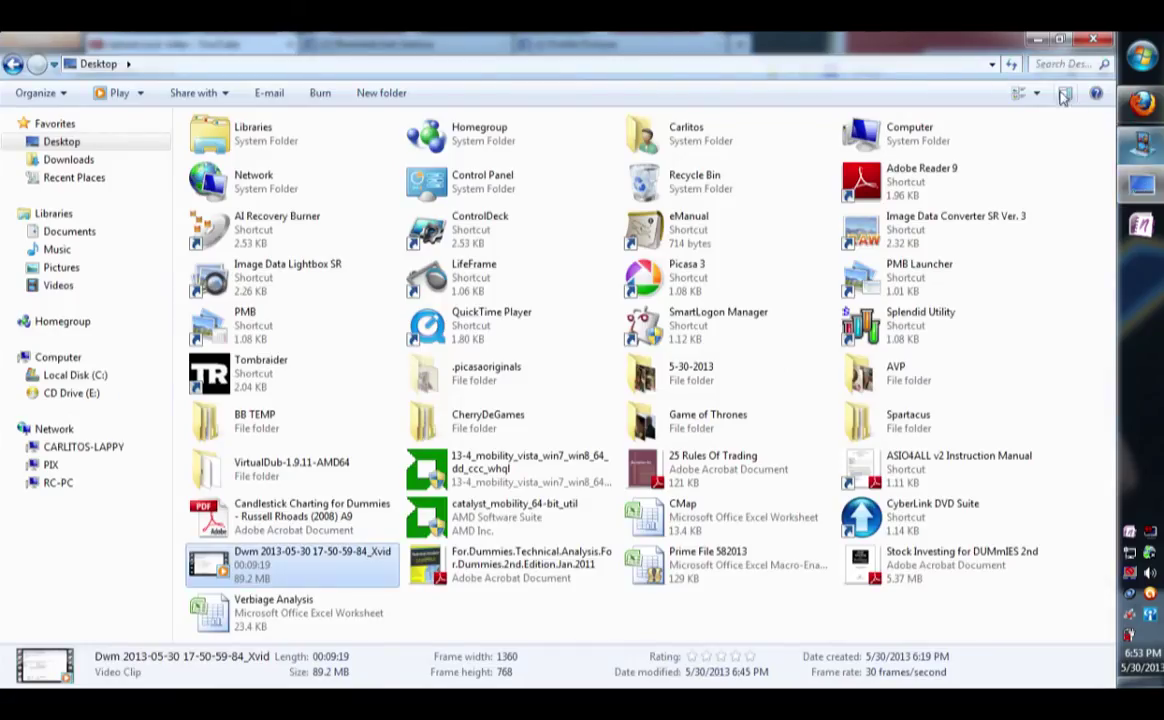
pyautogui.click(1037, 40)
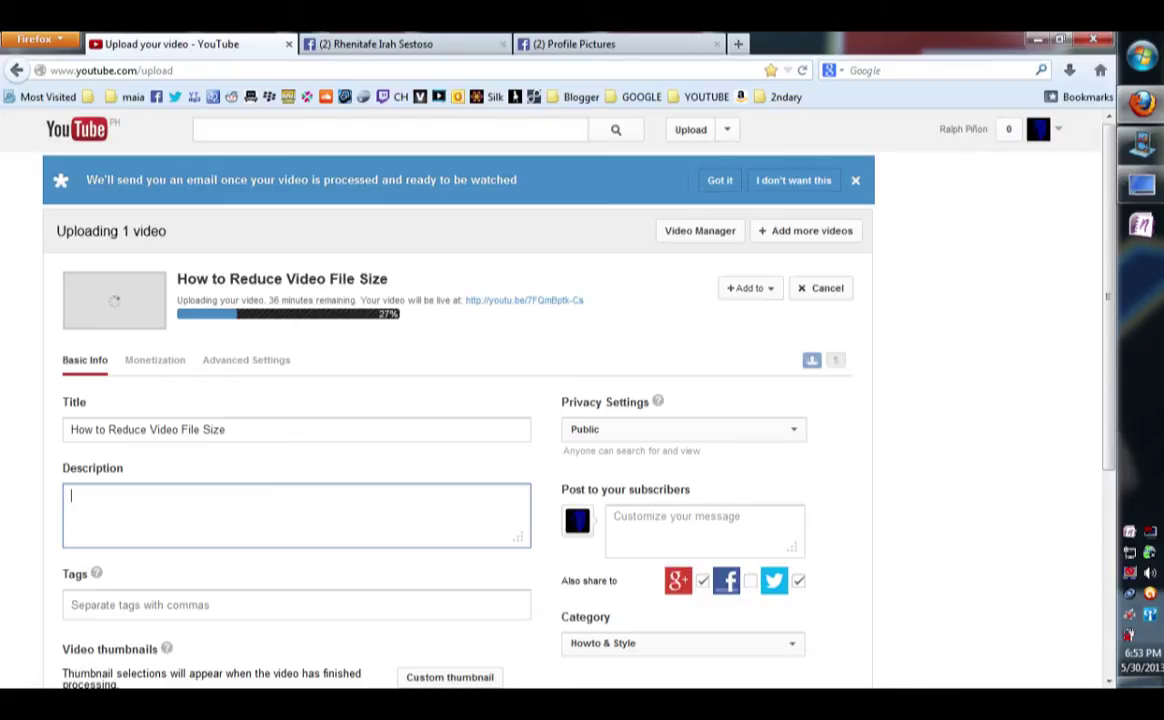
pyautogui.click(643, 178)
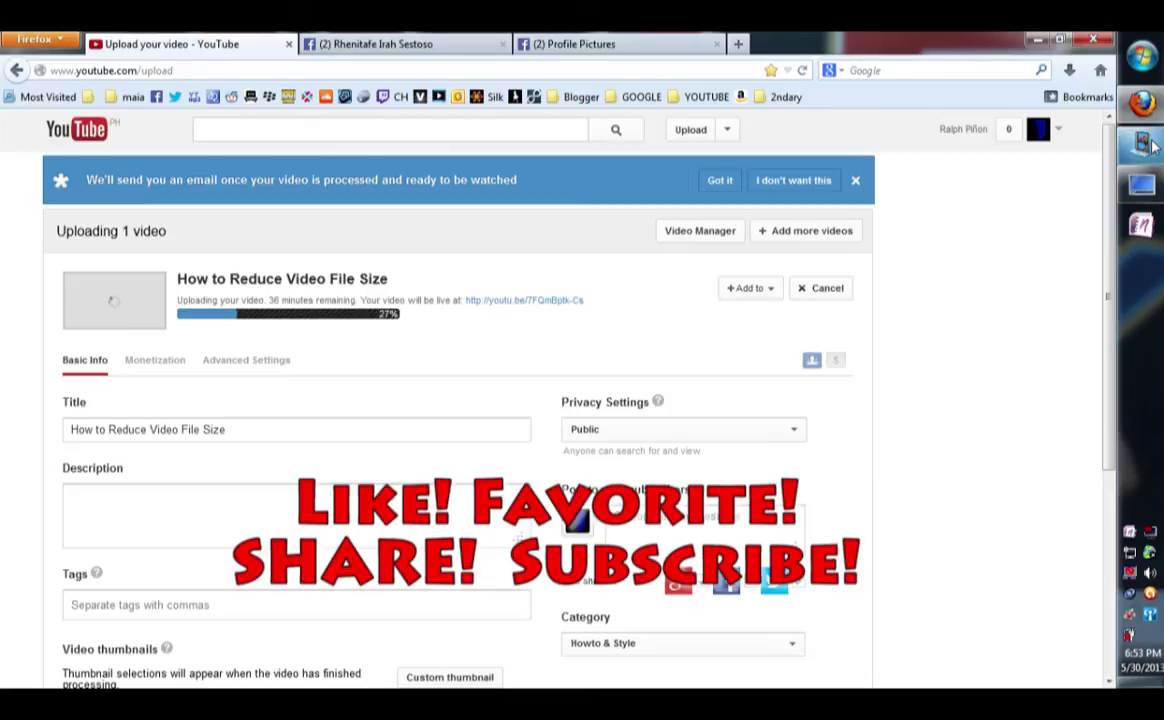
pyautogui.moveTo(1145, 152)
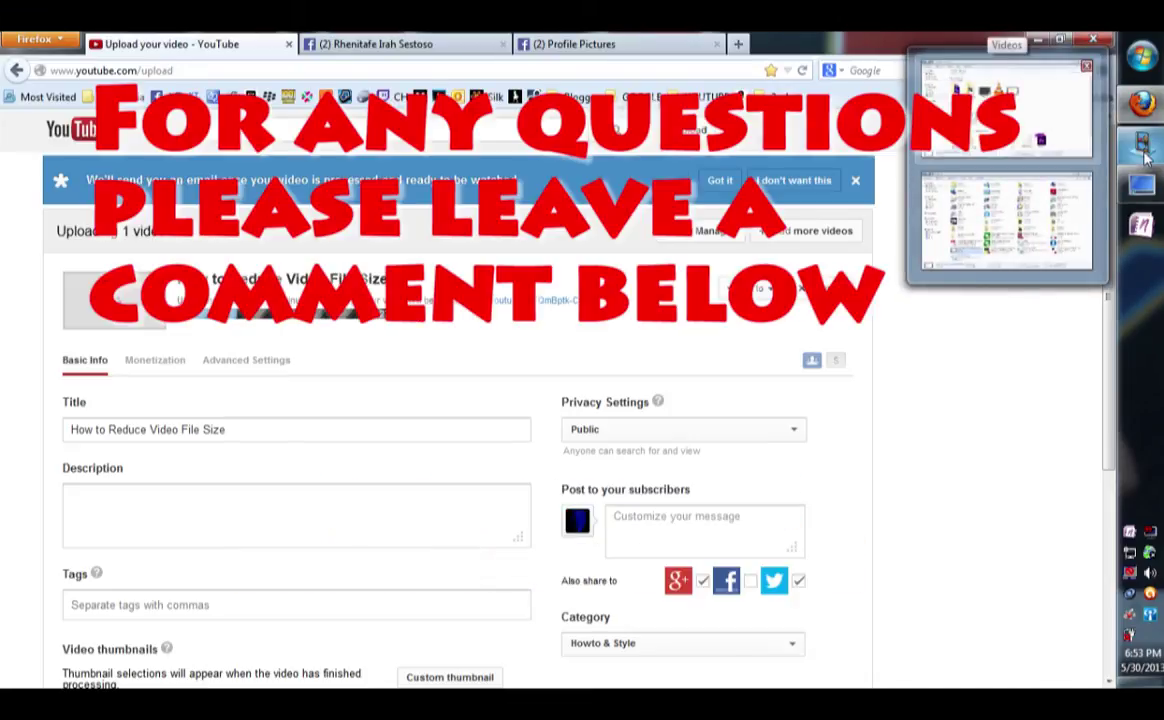